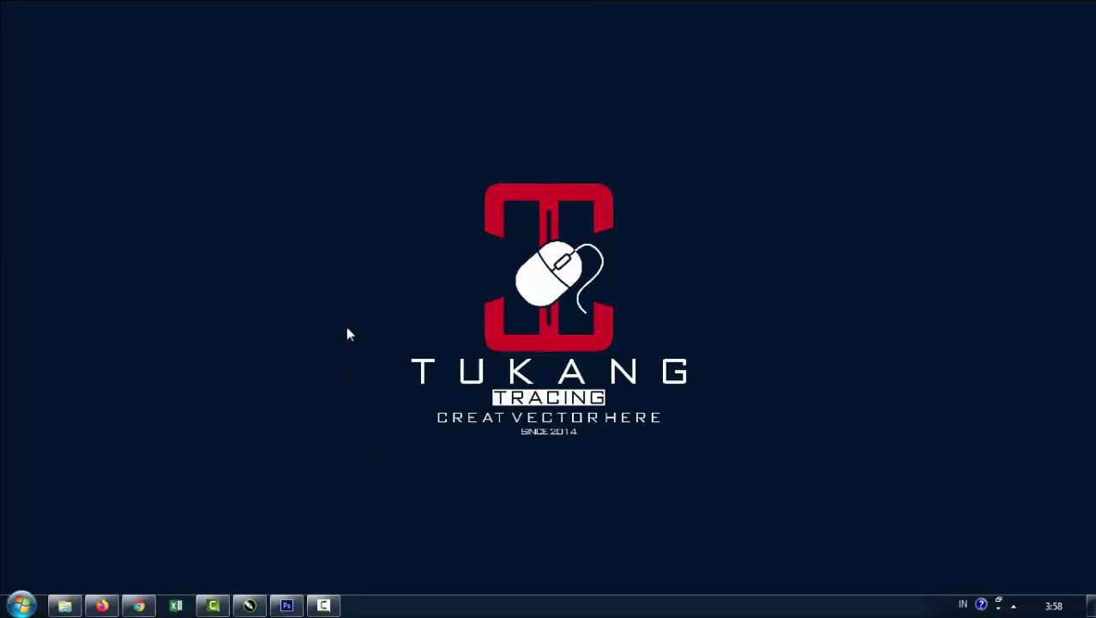
- Restore the CorelDRAW window showing Stiker Racing.cdr from the taskbar
{"action": "left_click", "coordinate": [250, 606]}
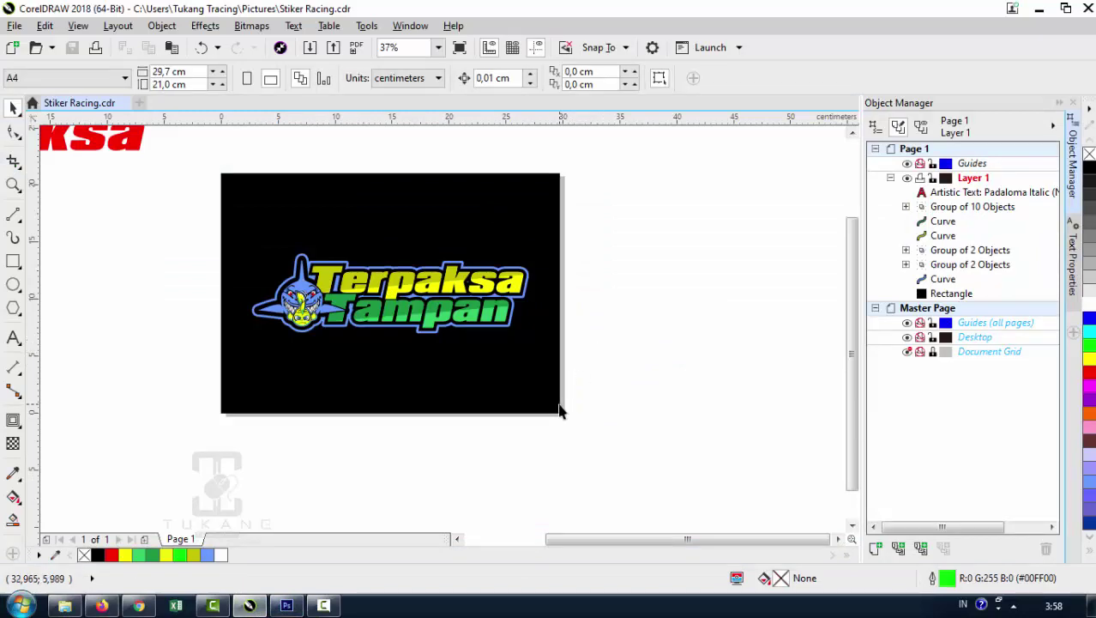
- Group the six selected logo parts with Ctrl+G, test-moving the group and undoing
{"action": "left_click_drag", "start_coordinate": [616, 391], "coordinate": [146, 208]}
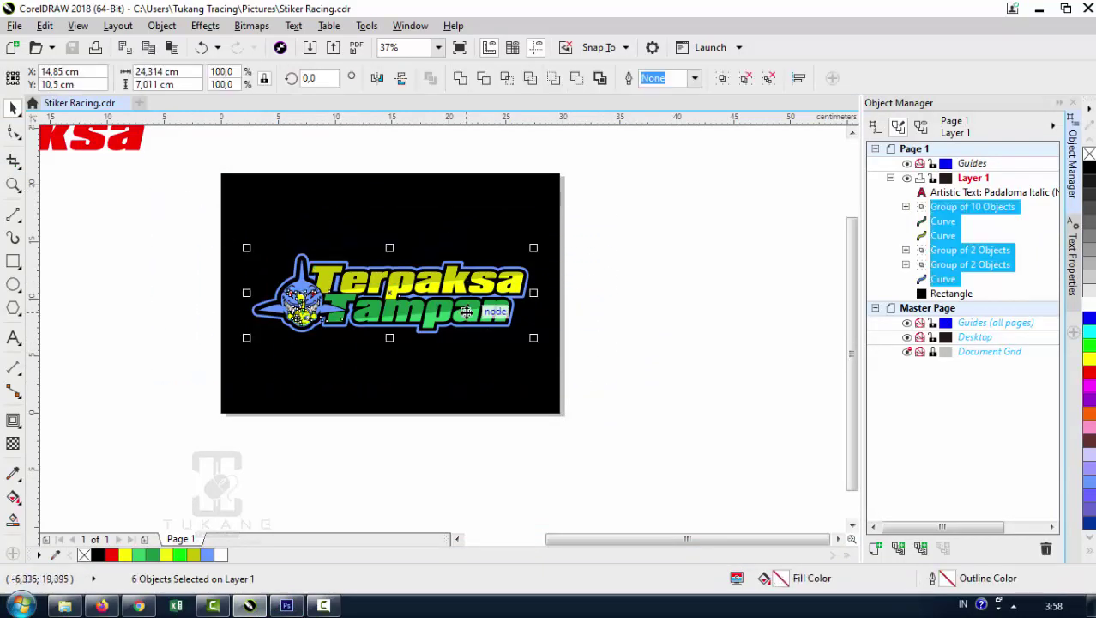
{"action": "scroll", "coordinate": [485, 310], "scroll_direction": "up", "scroll_amount": 2}
{"action": "left_click_drag", "start_coordinate": [464, 313], "coordinate": [459, 335]}
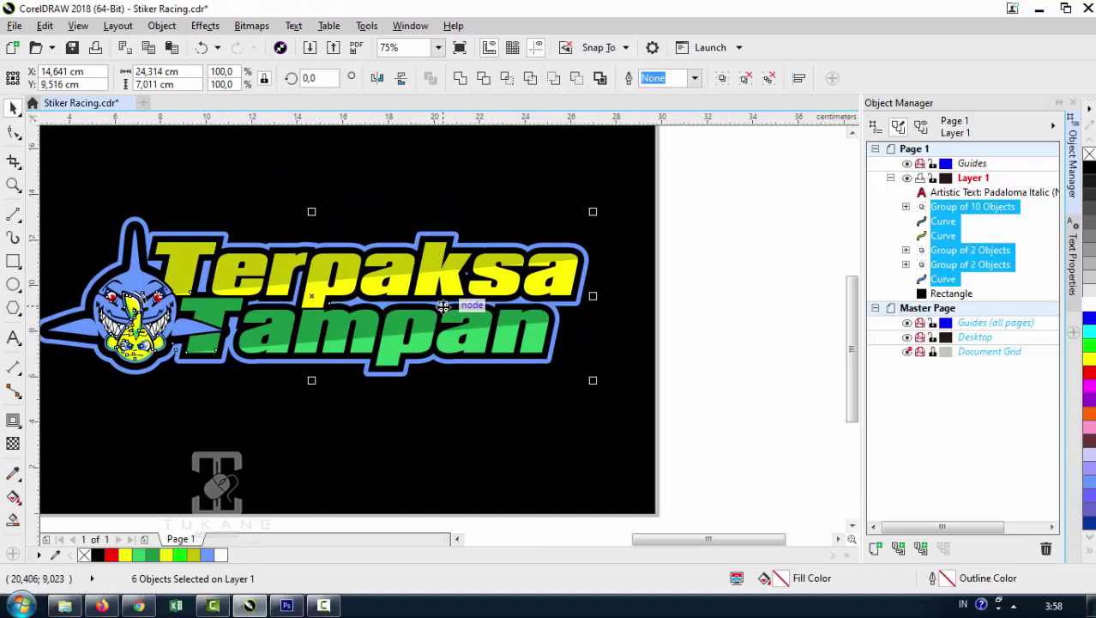
{"action": "scroll", "coordinate": [444, 307], "scroll_direction": "down", "scroll_amount": 2}
{"action": "key", "text": "ctrl+g"}
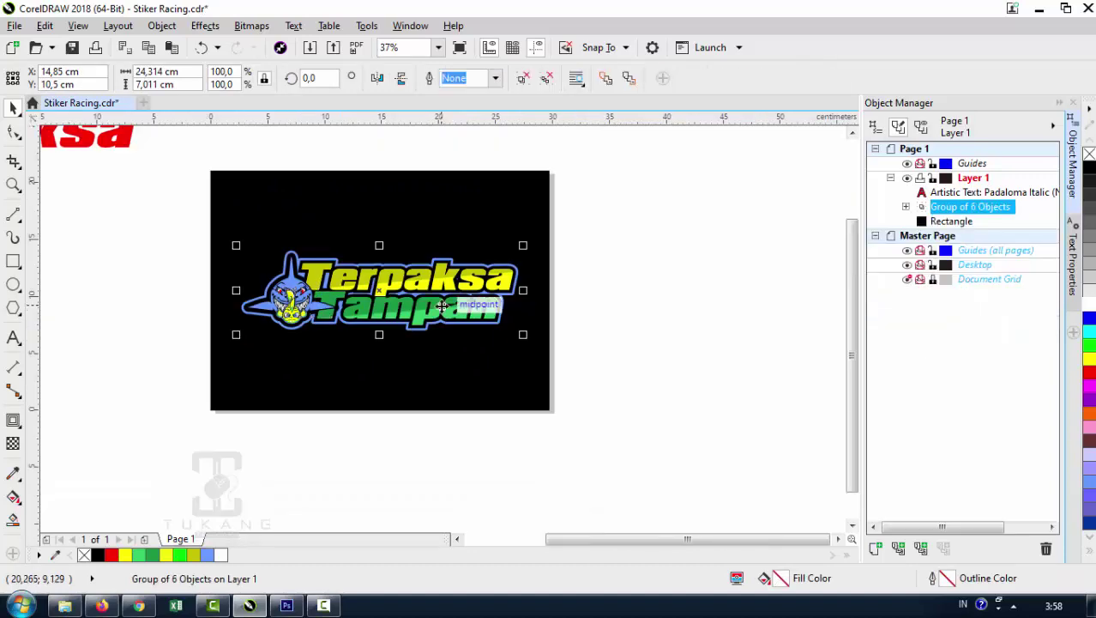
{"action": "left_click_drag", "start_coordinate": [438, 296], "coordinate": [645, 256]}
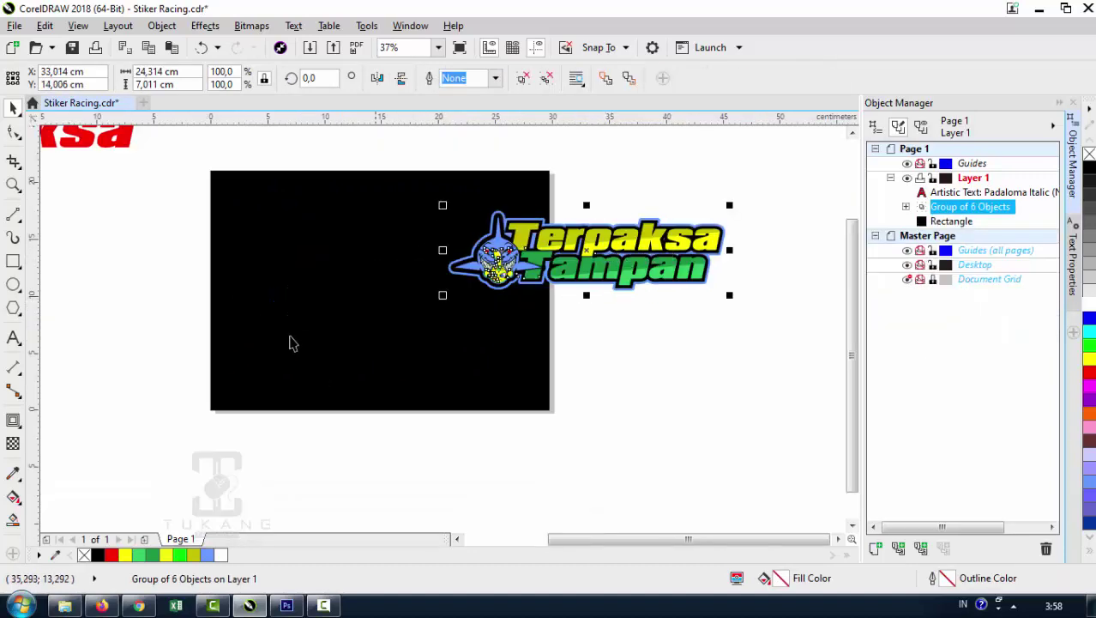
{"action": "key", "text": "ctrl+z"}
- Save Stiker Racing.cdr, then move the group and undo it back into place
{"action": "scroll", "coordinate": [403, 268], "scroll_direction": "up", "scroll_amount": 2}
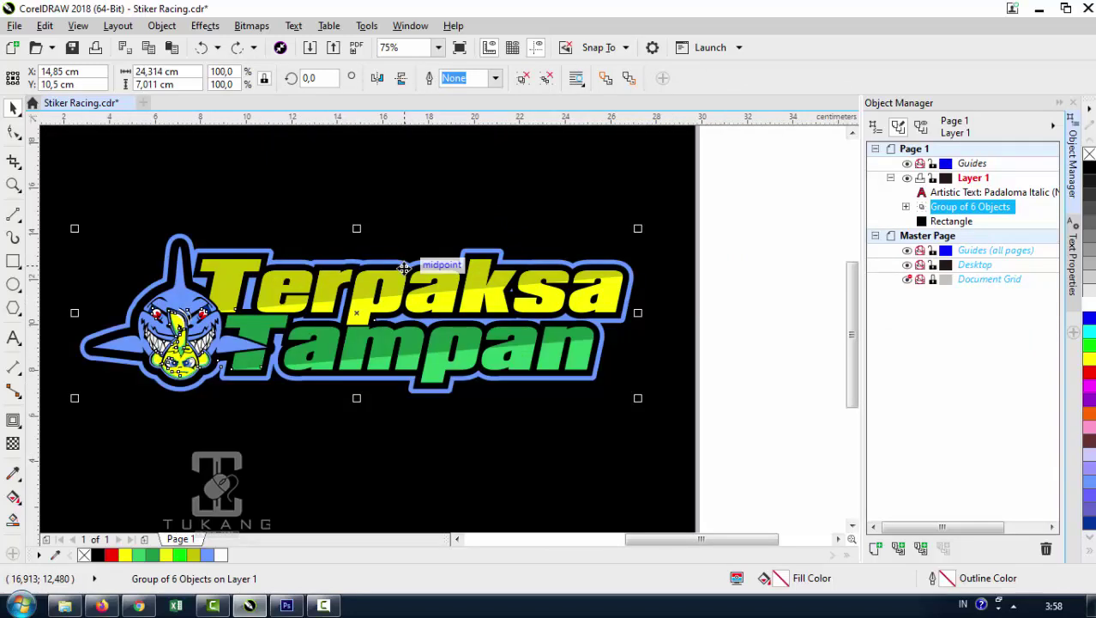
{"action": "key", "text": "ctrl+s"}
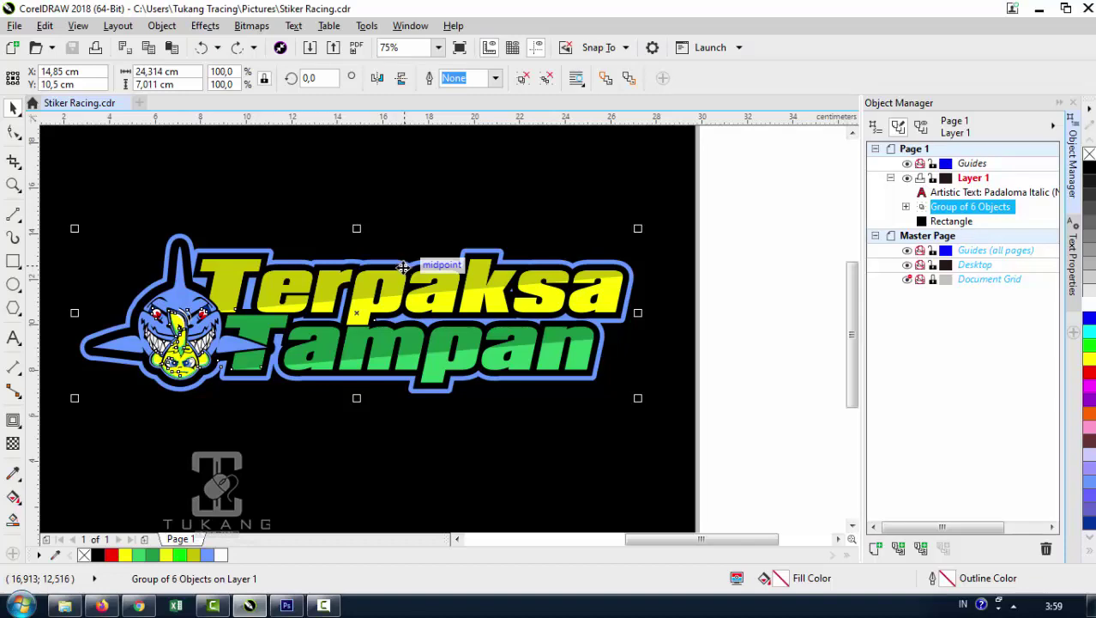
{"action": "left_click_drag", "start_coordinate": [403, 269], "coordinate": [639, 281]}
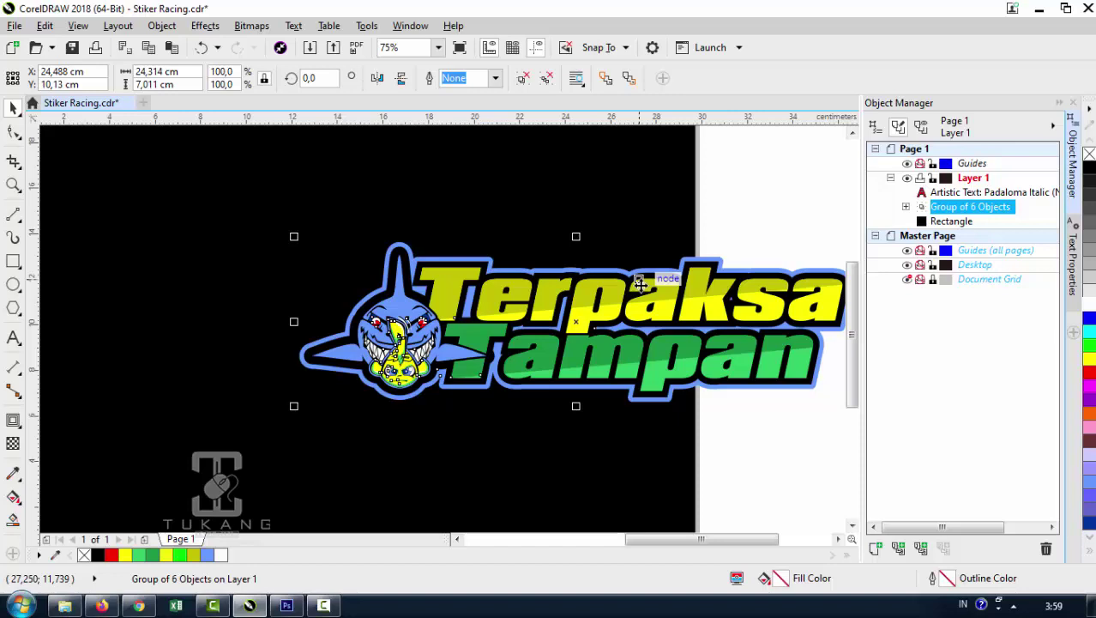
{"action": "key", "text": "ctrl+z"}
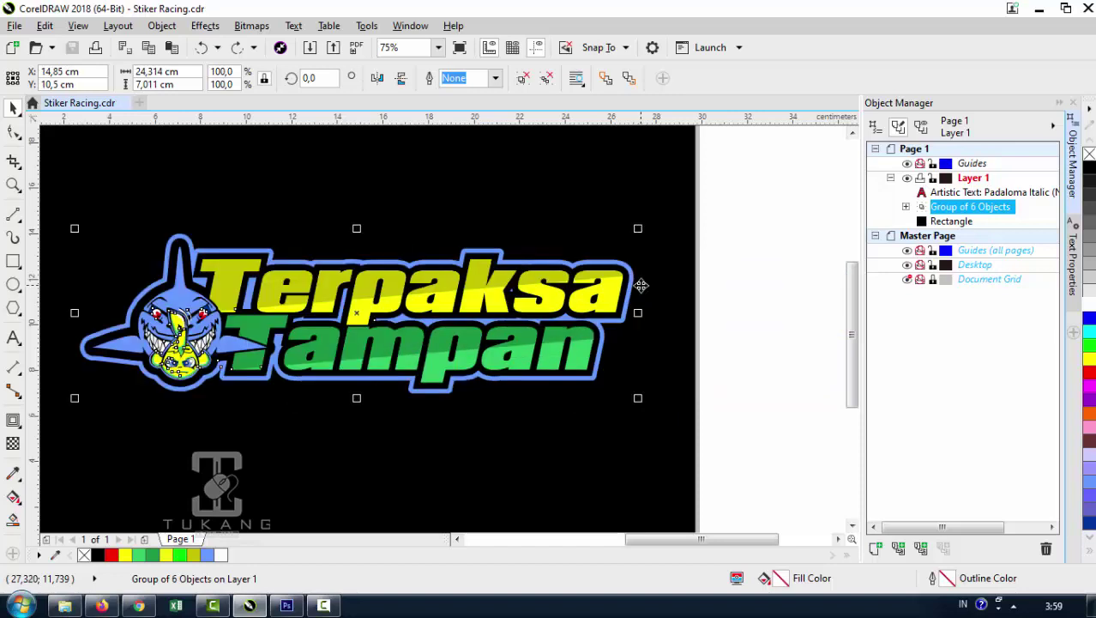
- Export only the selected sticker group as a transparent 24-bit RGB PNG to My Pictures
{"action": "left_click", "coordinate": [14, 26]}
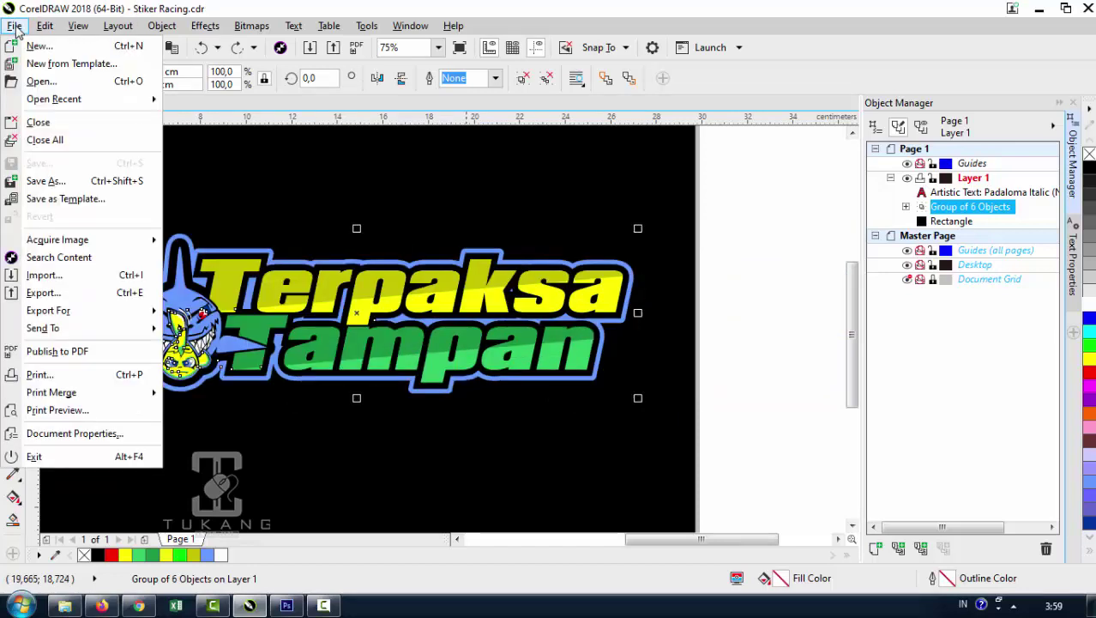
{"action": "left_click", "coordinate": [125, 296]}
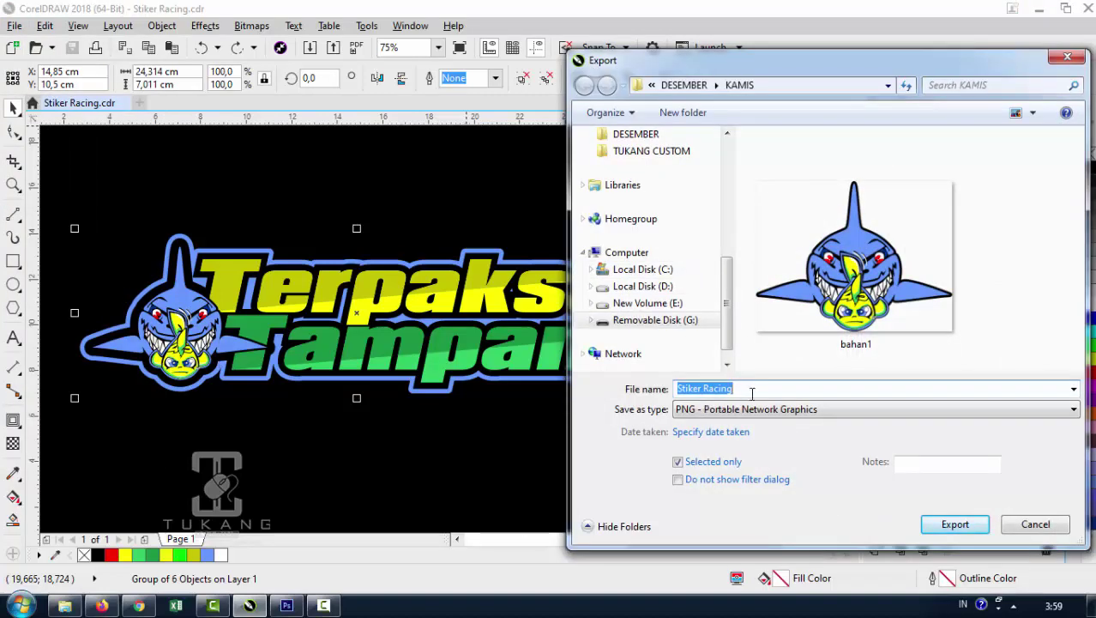
{"action": "left_click", "coordinate": [759, 415]}
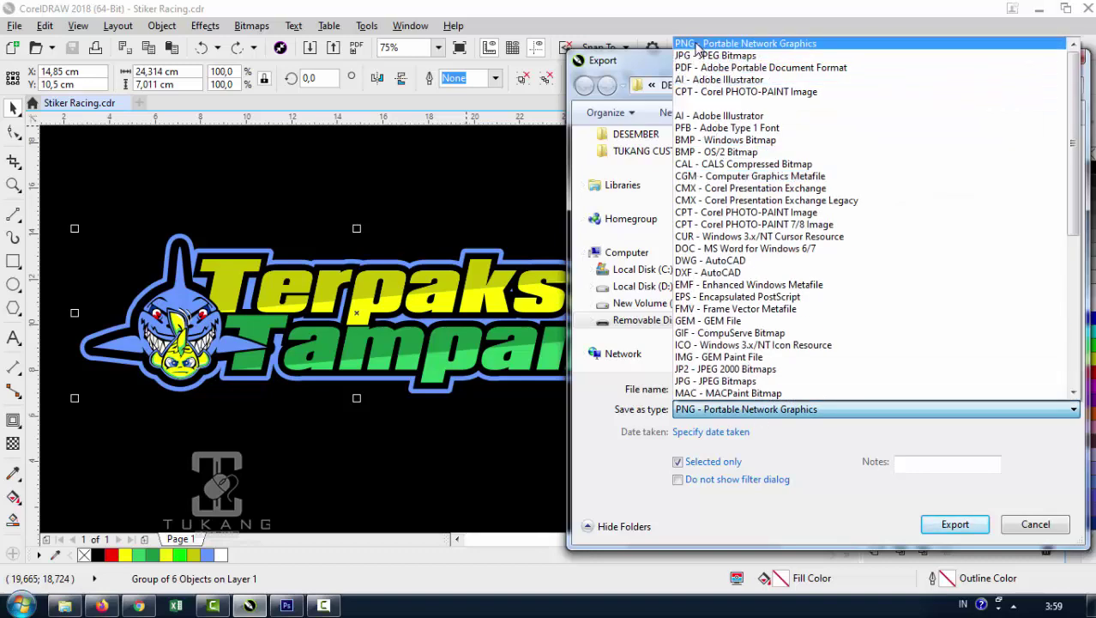
{"action": "left_click", "coordinate": [697, 45]}
{"action": "left_click_drag", "start_coordinate": [729, 316], "coordinate": [730, 273]}
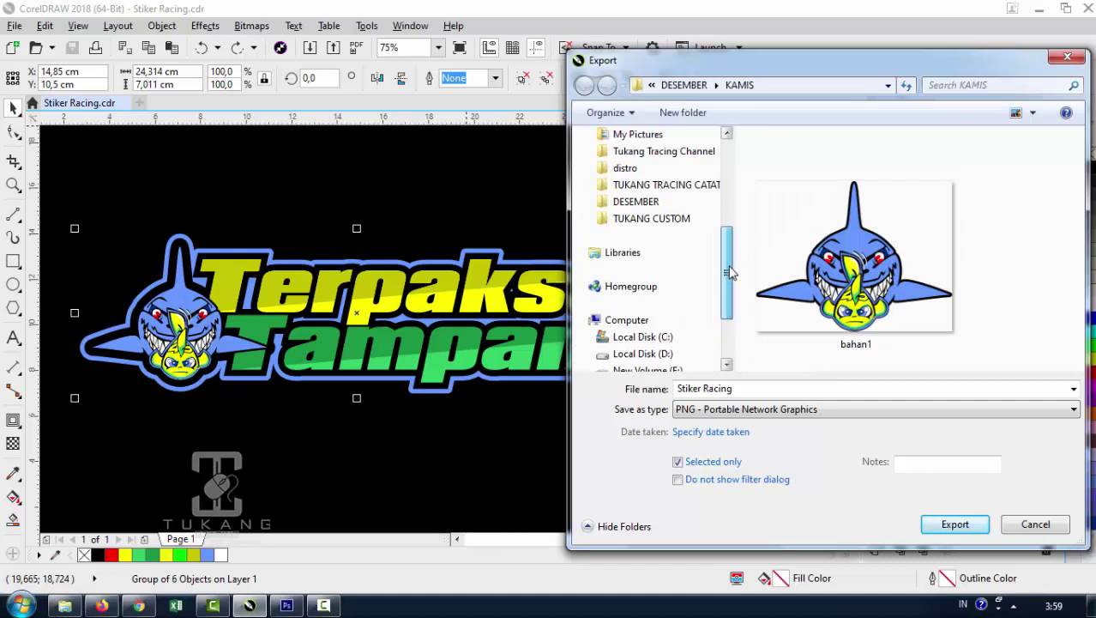
{"action": "left_click", "coordinate": [682, 135]}
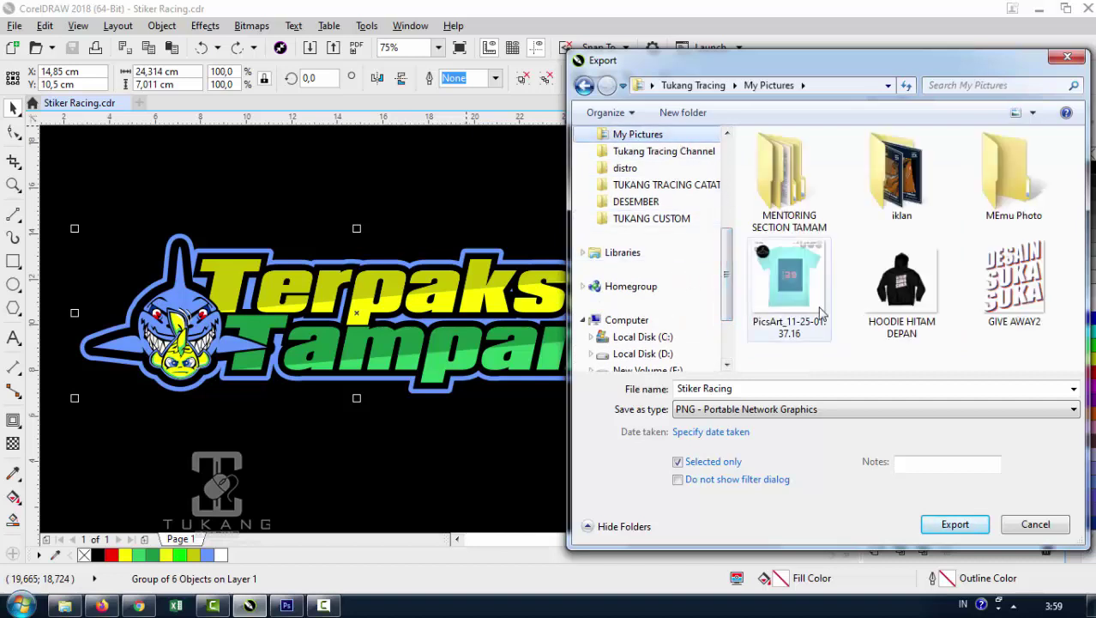
{"action": "left_click", "coordinate": [955, 524]}
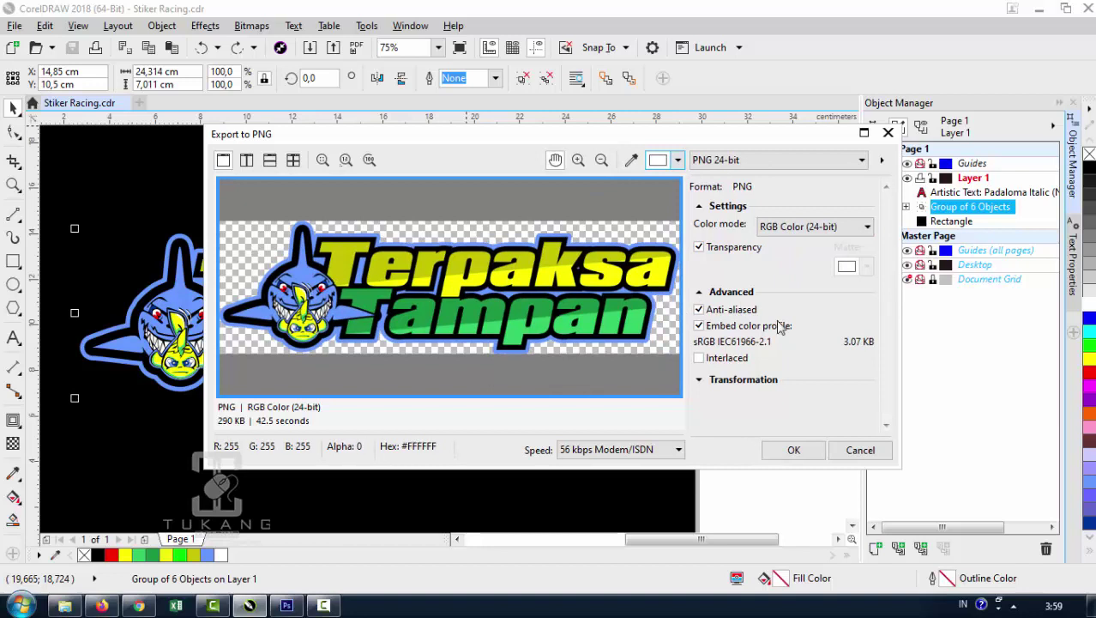
{"action": "left_click", "coordinate": [794, 451]}
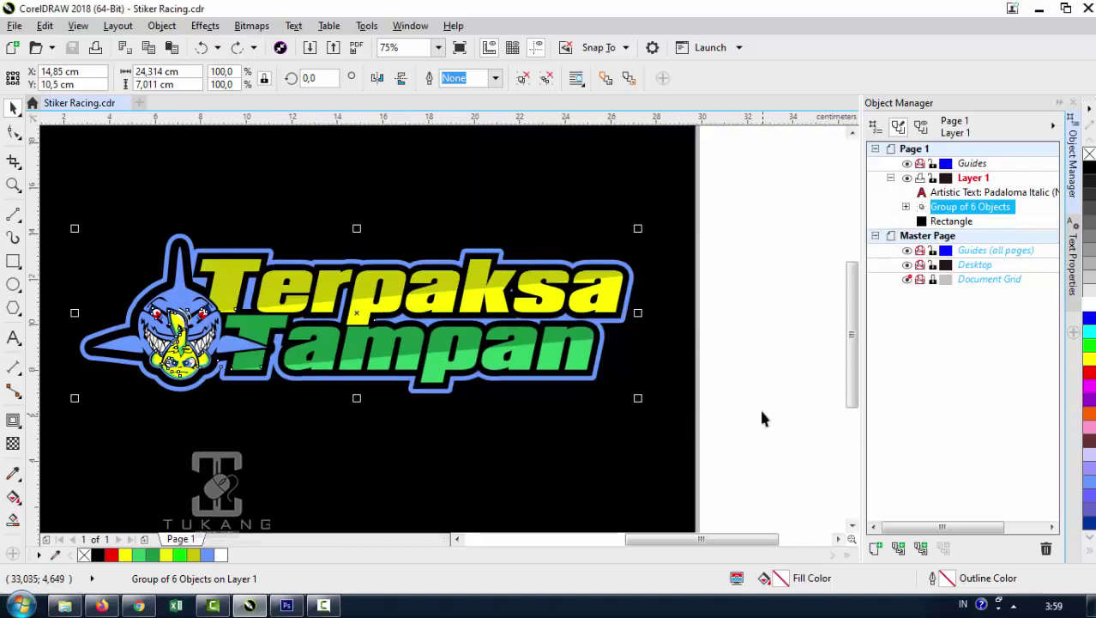
- Deselect the logo, minimize CorelDRAW, bring up empty Photoshop, and show My Pictures in Explorer
{"action": "left_click", "coordinate": [759, 406]}
{"action": "left_click", "coordinate": [287, 606]}
{"action": "left_click", "coordinate": [288, 606]}
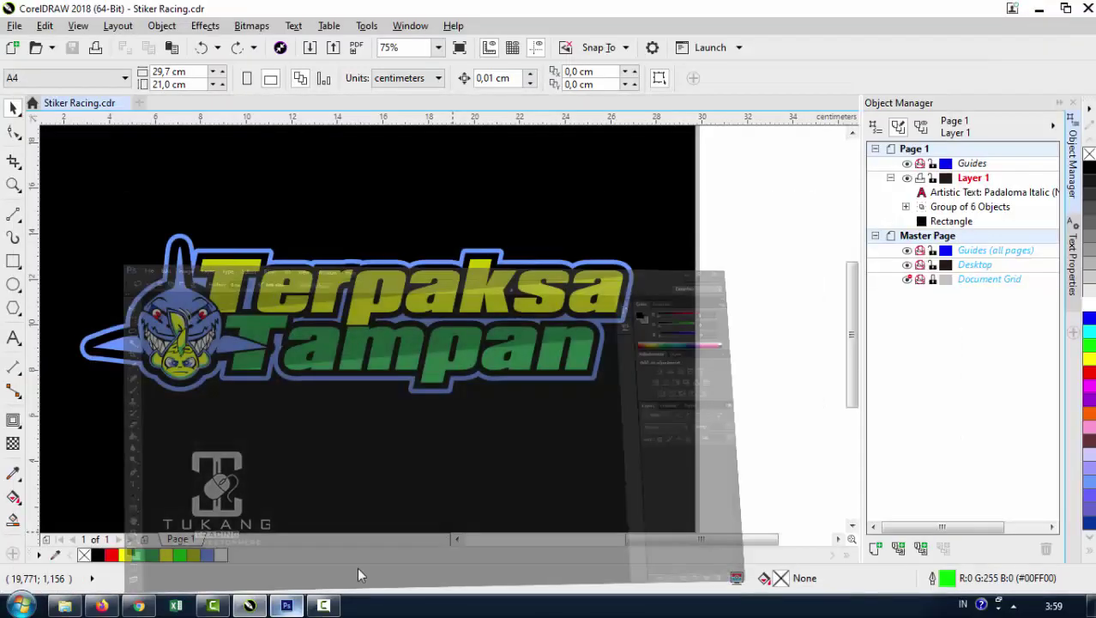
{"action": "scroll", "coordinate": [598, 360], "scroll_direction": "down", "scroll_amount": 2}
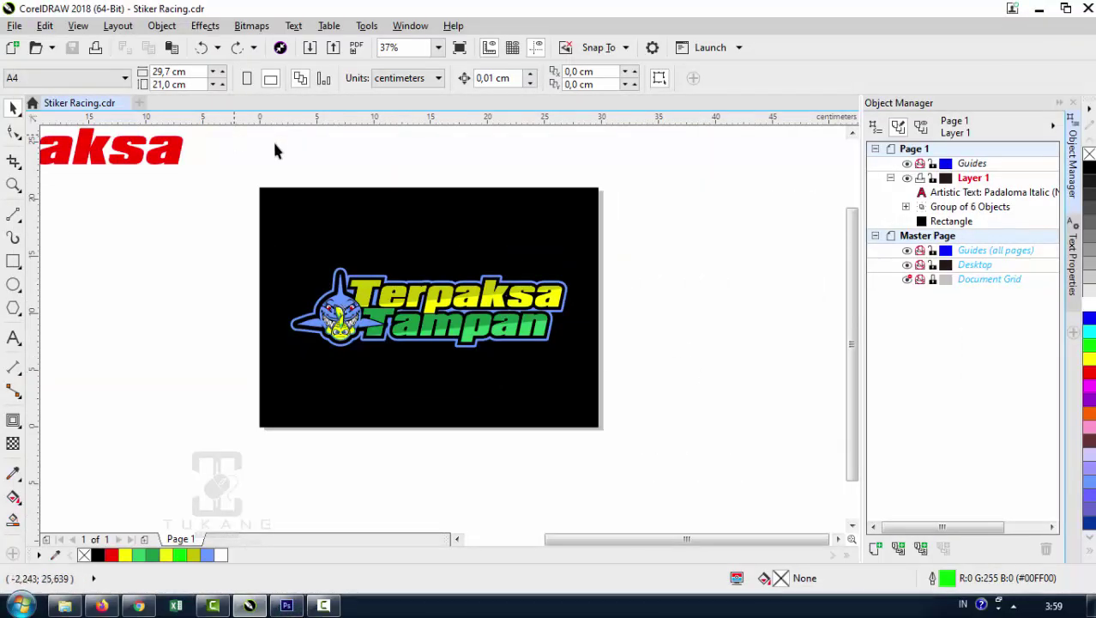
{"action": "left_click", "coordinate": [1040, 12]}
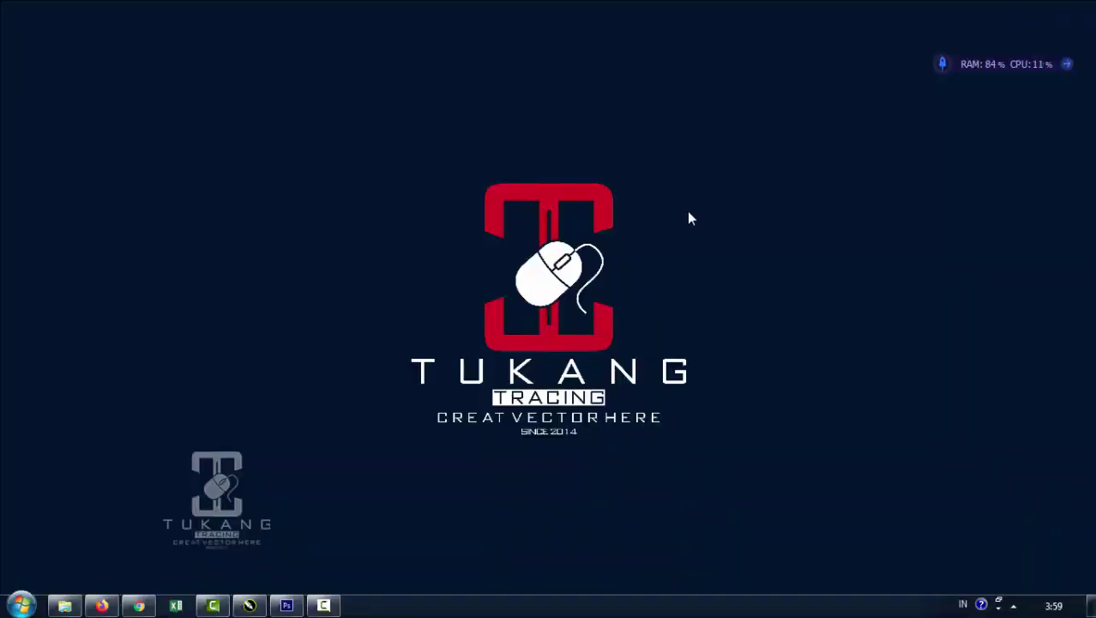
{"action": "left_click", "coordinate": [286, 605]}
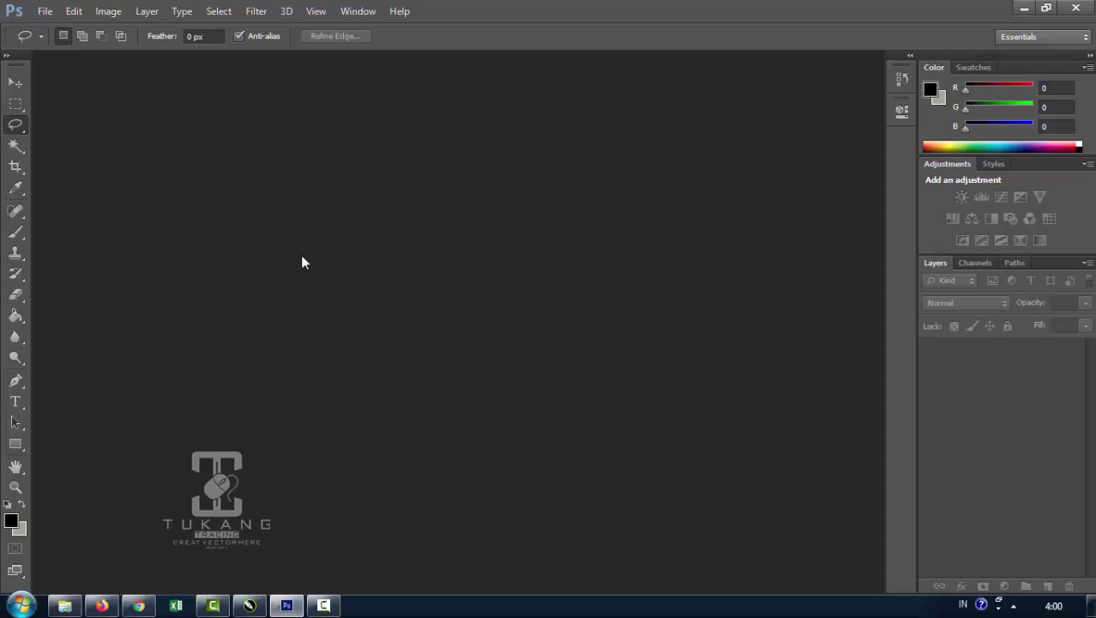
{"action": "left_click", "coordinate": [65, 606]}
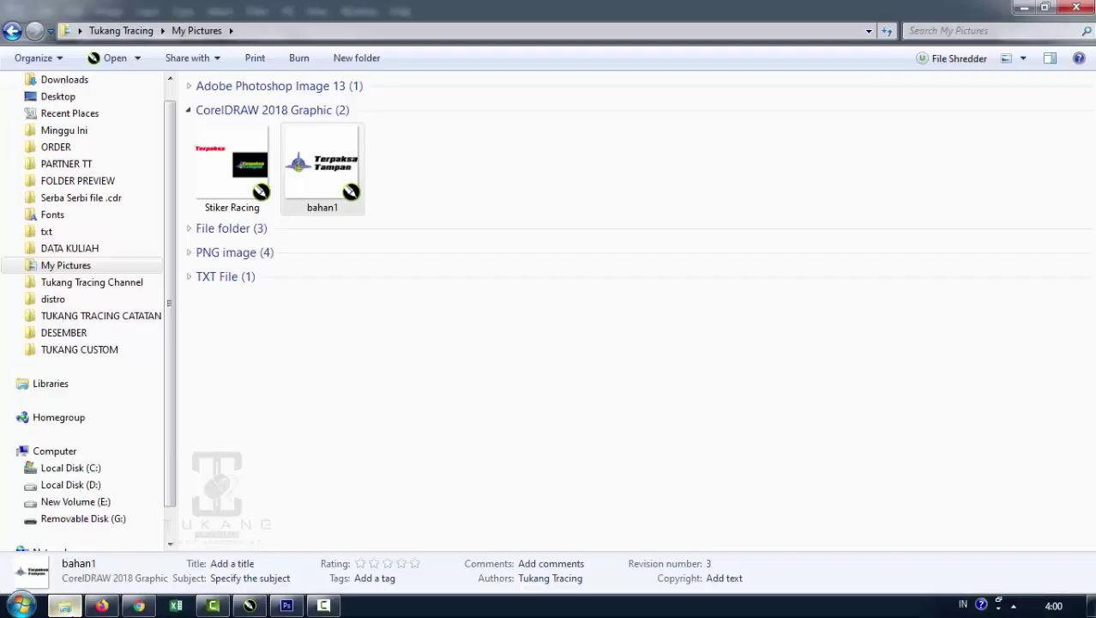
- Open mockup stiker 3.psd and mockup stiker 4.psd in Photoshop from the Serba Serbi file .cdr folder
{"action": "left_click", "coordinate": [128, 198]}
{"action": "left_click", "coordinate": [240, 205]}
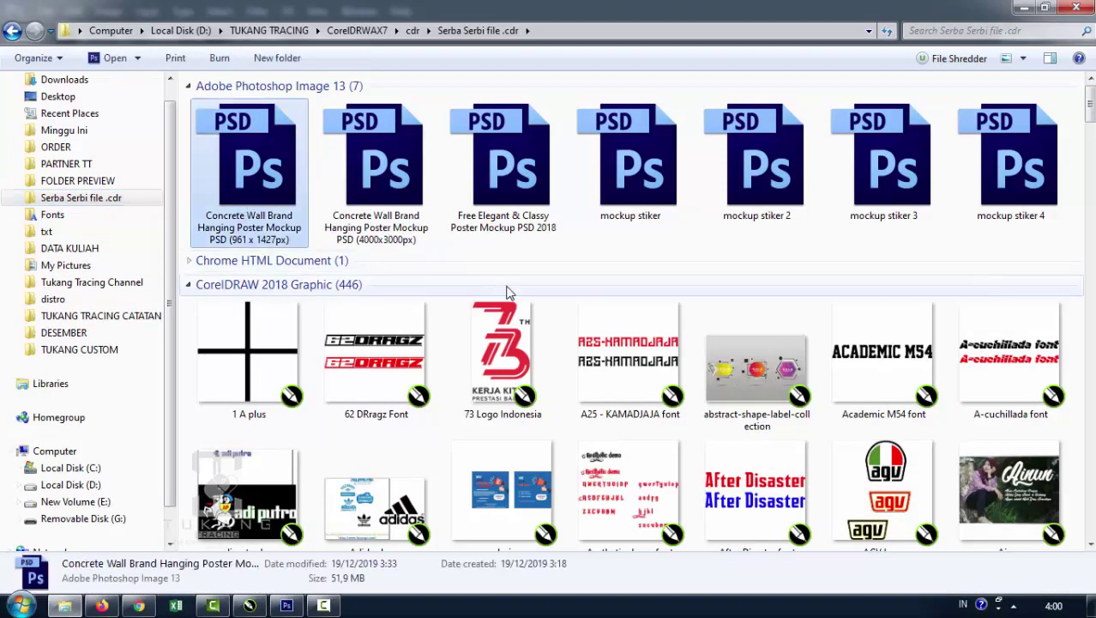
{"action": "left_click", "coordinate": [1008, 213]}
{"action": "right_click", "coordinate": [915, 239]}
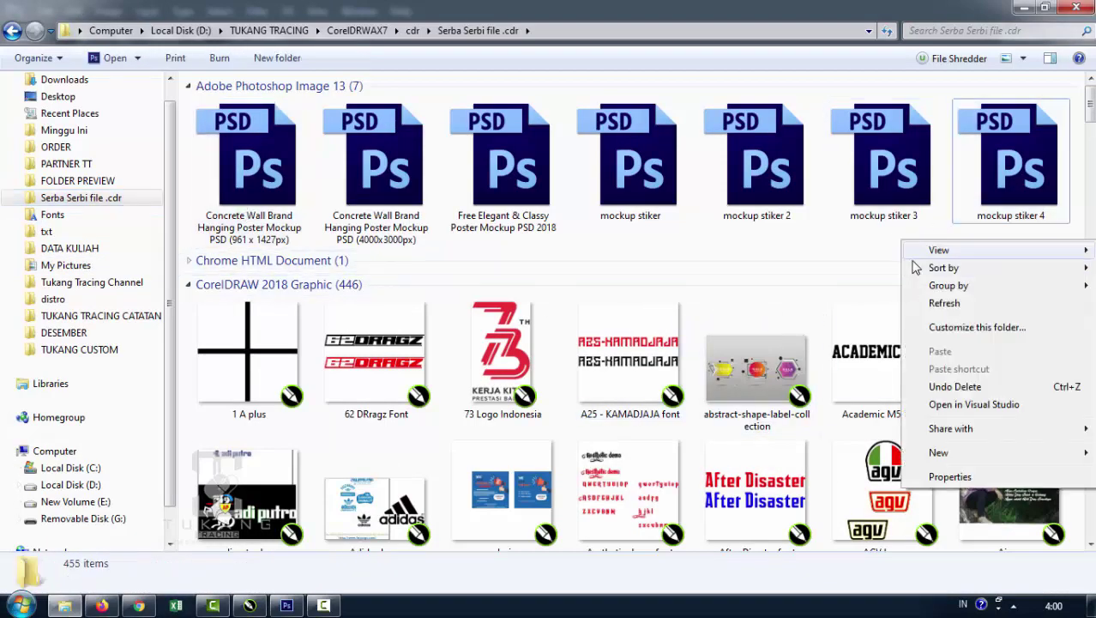
{"action": "left_click", "coordinate": [937, 300]}
{"action": "left_click", "coordinate": [898, 195]}
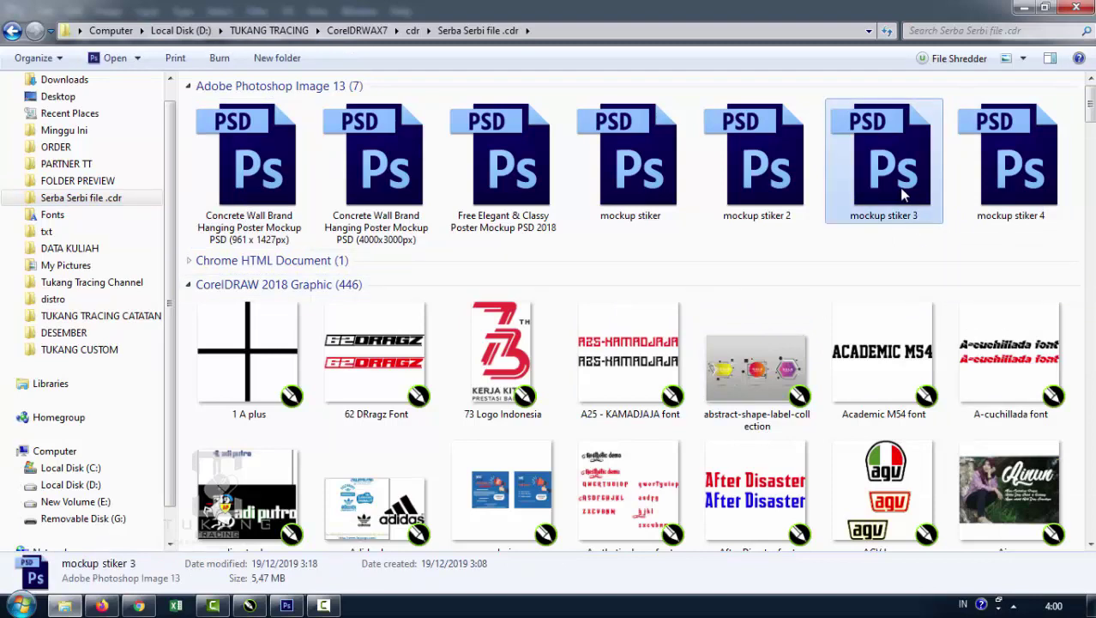
{"action": "double_click", "coordinate": [900, 192]}
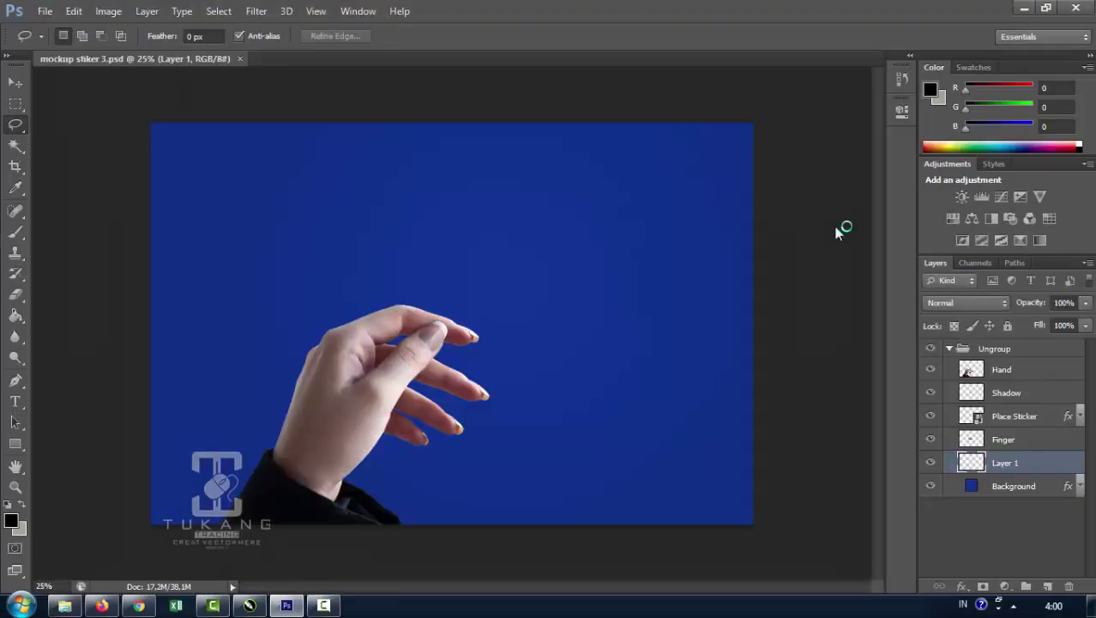
{"action": "left_click", "coordinate": [64, 606]}
{"action": "double_click", "coordinate": [1003, 186]}
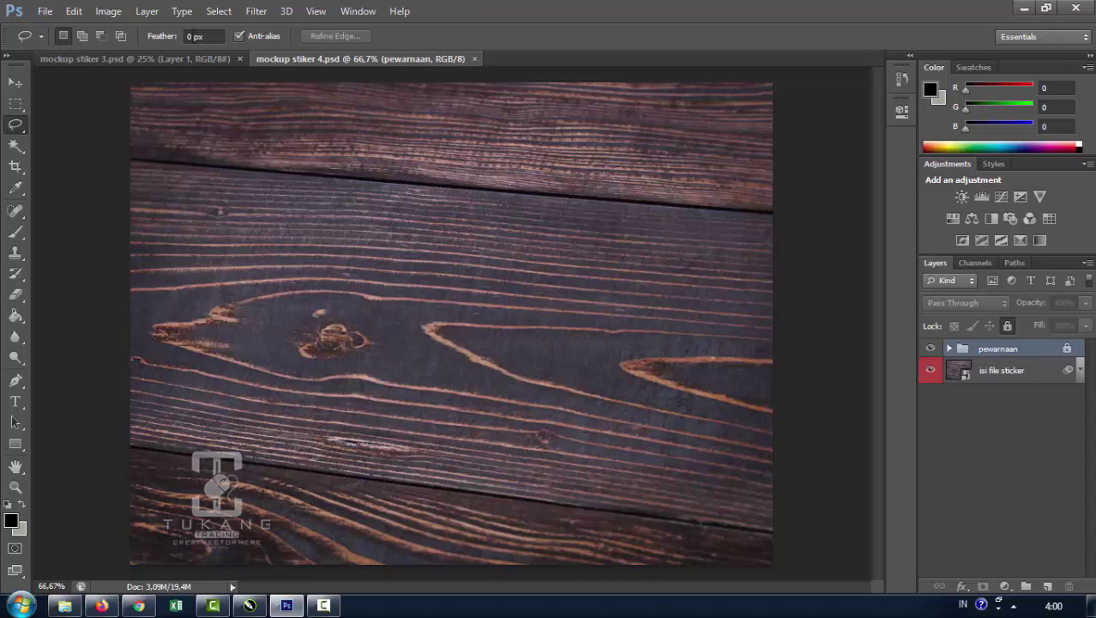
- Close the mockup stiker 3 document, leaving mockup stiker 4 active with the Move tool
{"action": "left_click", "coordinate": [240, 58]}
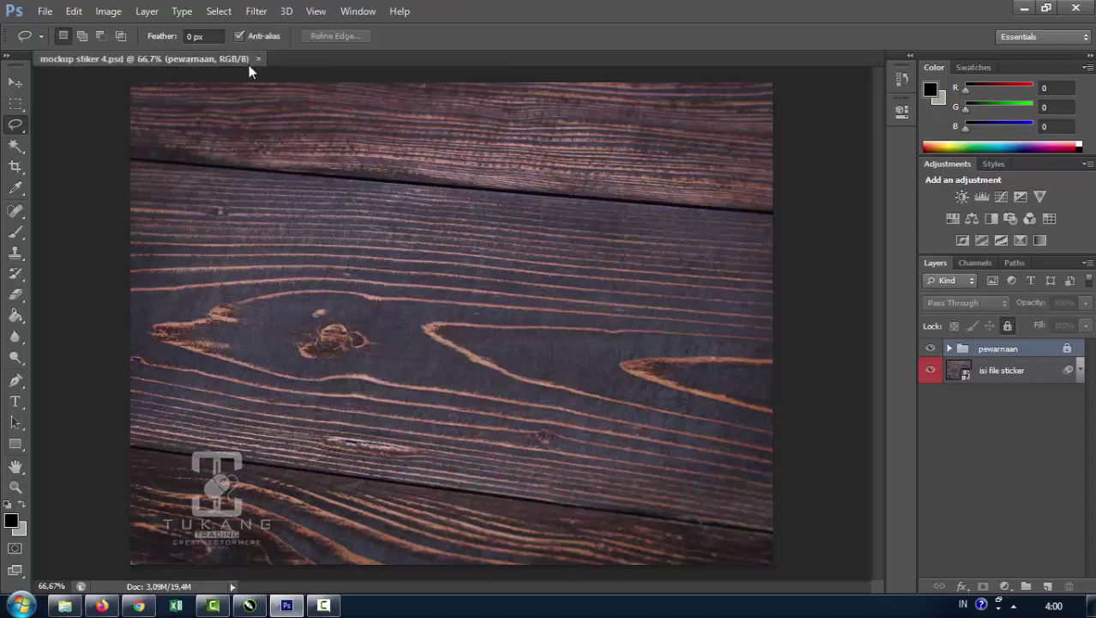
{"action": "key", "text": "v"}
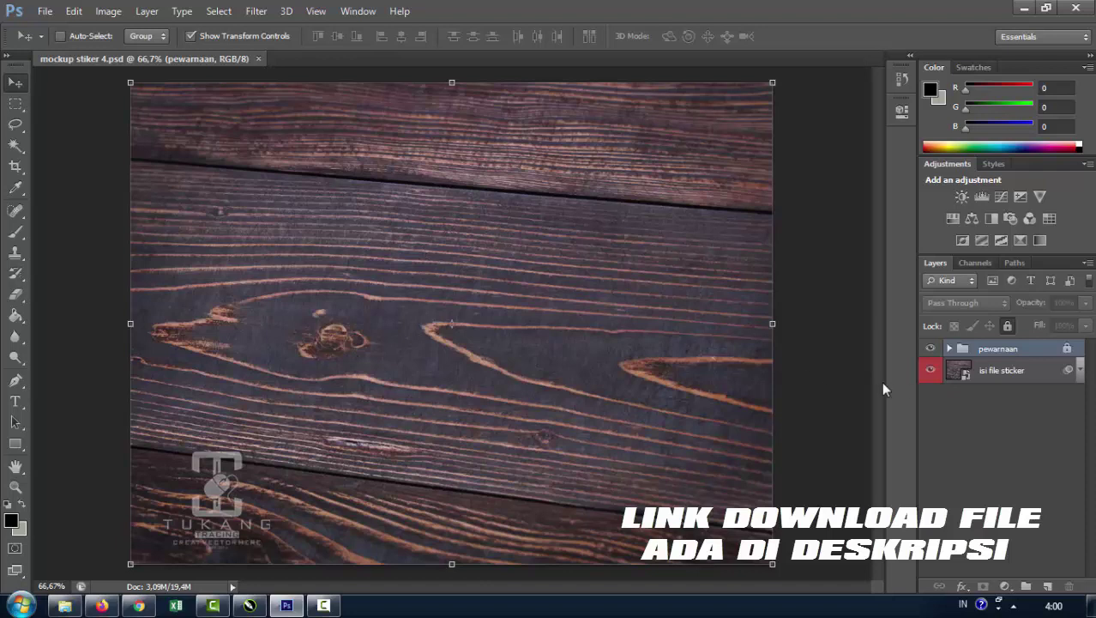
{"action": "left_click", "coordinate": [65, 605]}
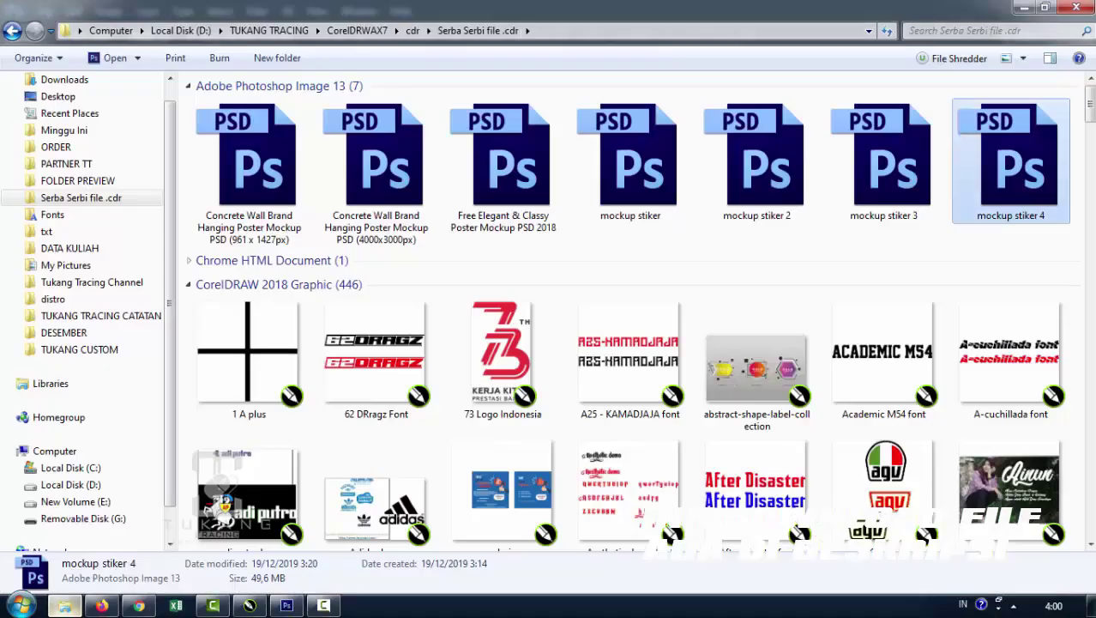
{"action": "left_click", "coordinate": [288, 608]}
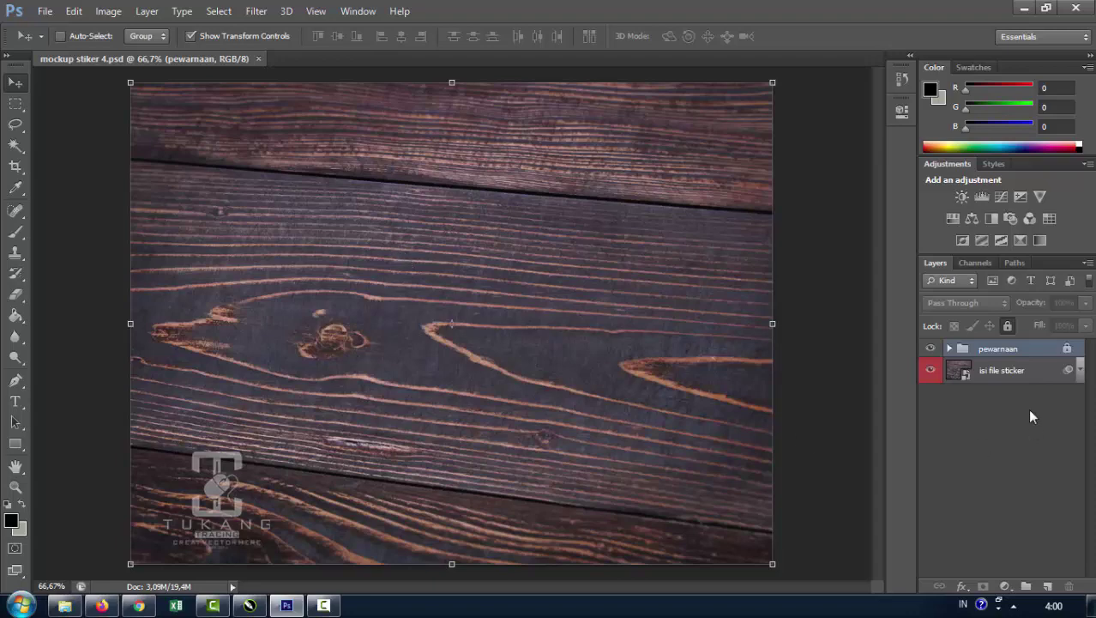
- Hide and re-show the pewarnaan group and isi file sticker layer to check them
{"action": "left_click", "coordinate": [1002, 370]}
{"action": "left_click", "coordinate": [981, 350]}
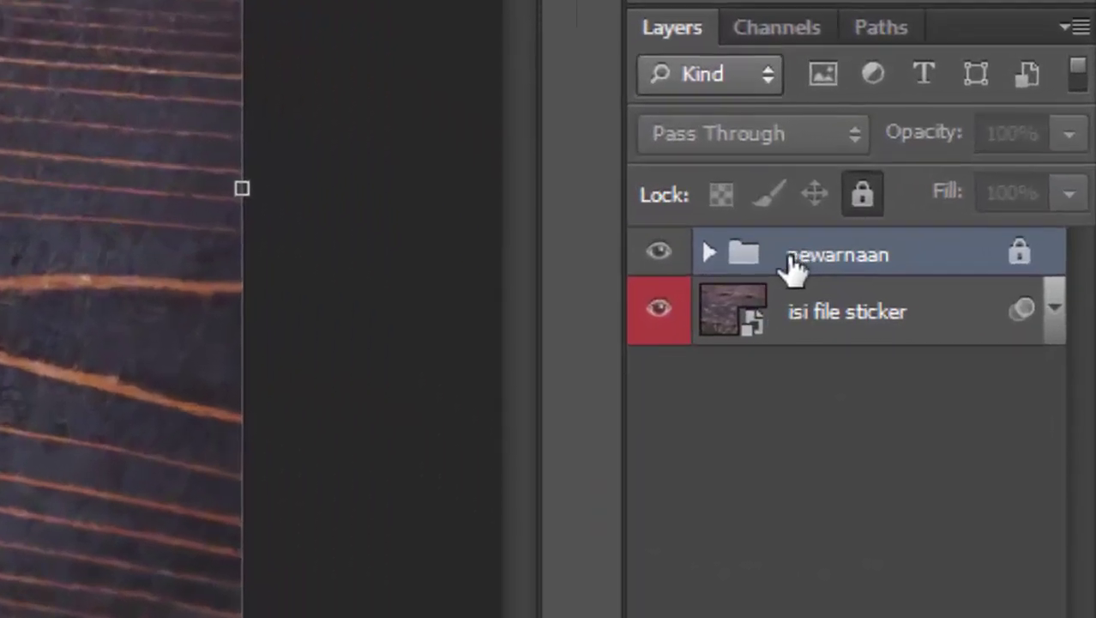
{"action": "left_click", "coordinate": [674, 264]}
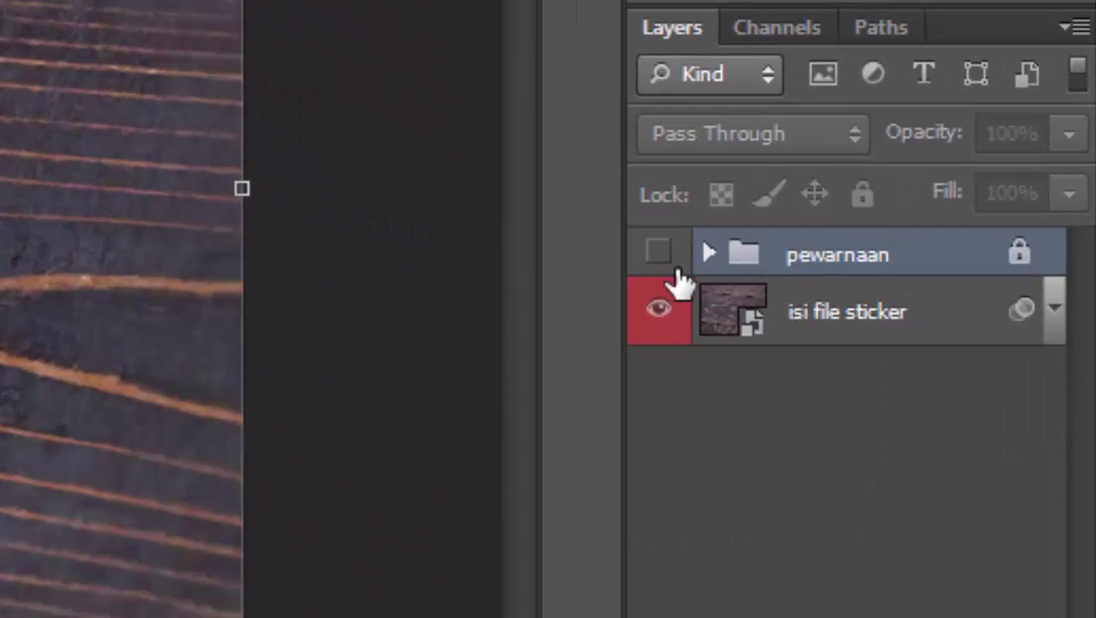
{"action": "left_click", "coordinate": [674, 264]}
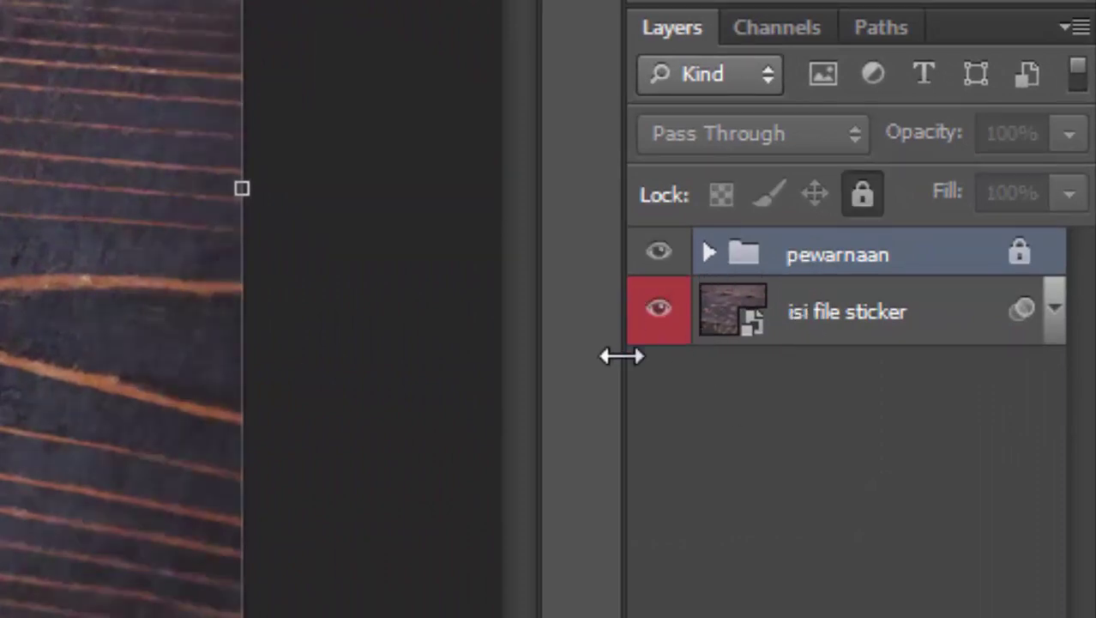
{"action": "left_click", "coordinate": [840, 335]}
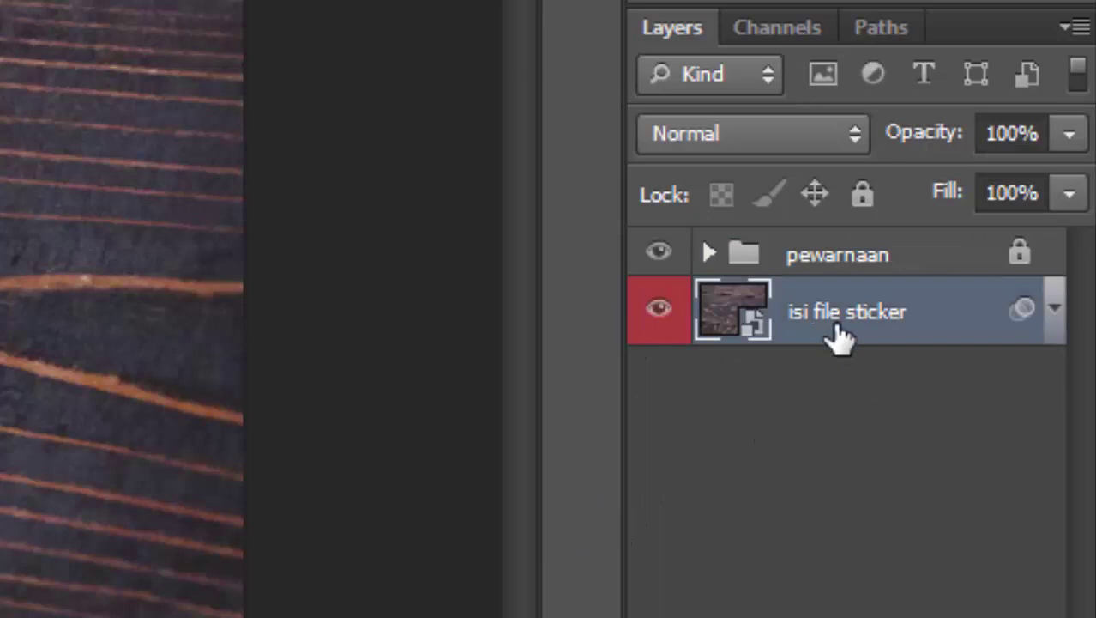
{"action": "left_click", "coordinate": [656, 324]}
{"action": "left_click", "coordinate": [666, 322]}
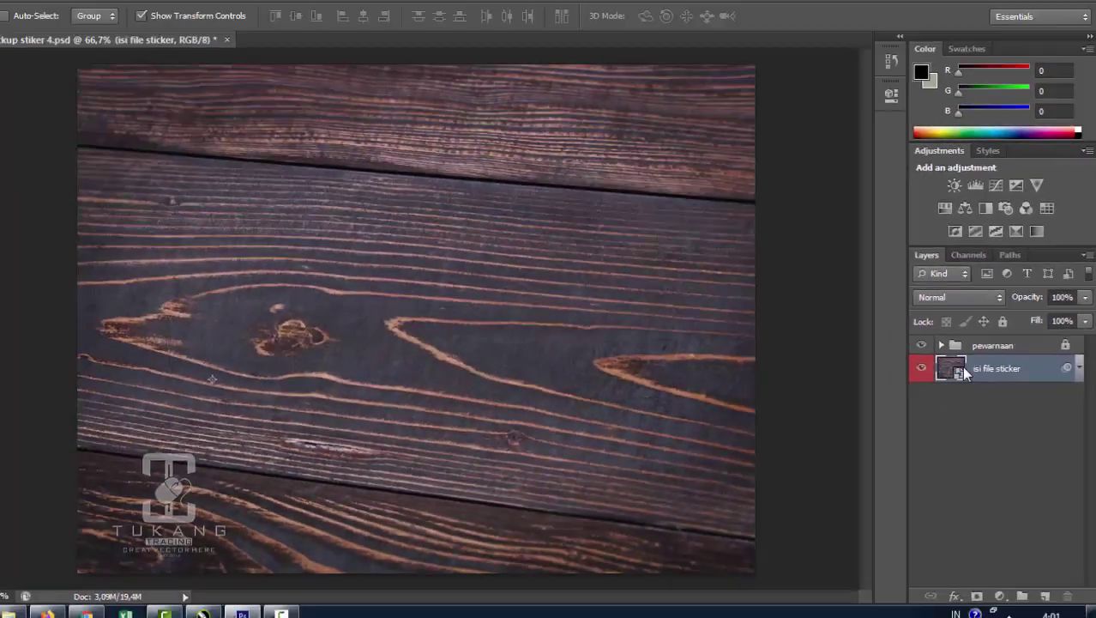
- Open the isi file sticker smart object and expand its Sticker group
{"action": "double_click", "coordinate": [962, 365]}
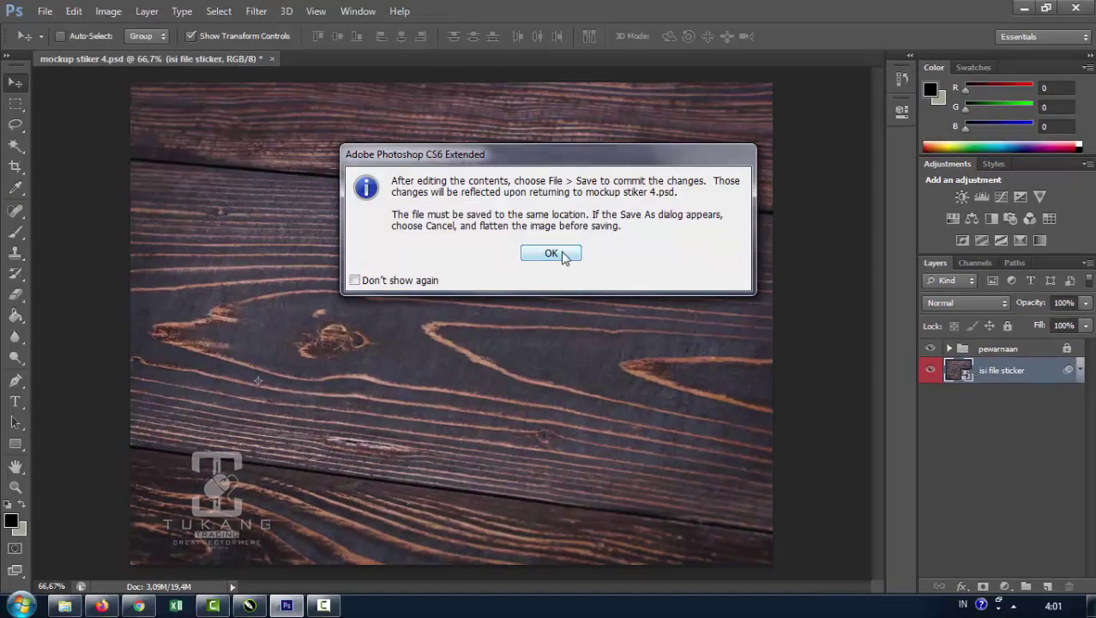
{"action": "left_click", "coordinate": [553, 254]}
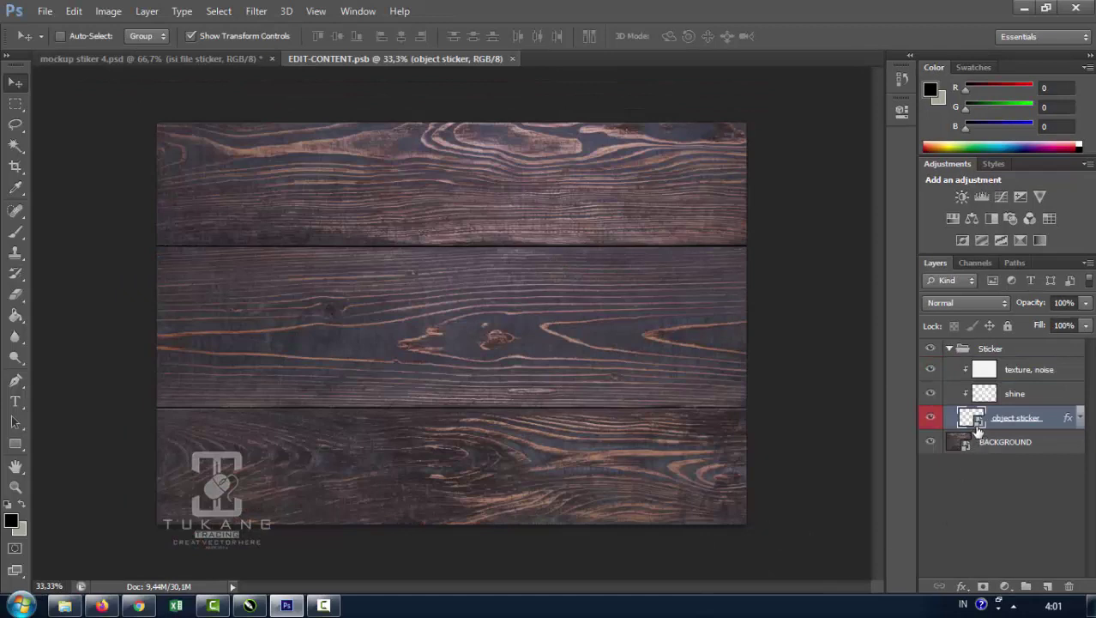
{"action": "left_click", "coordinate": [949, 349]}
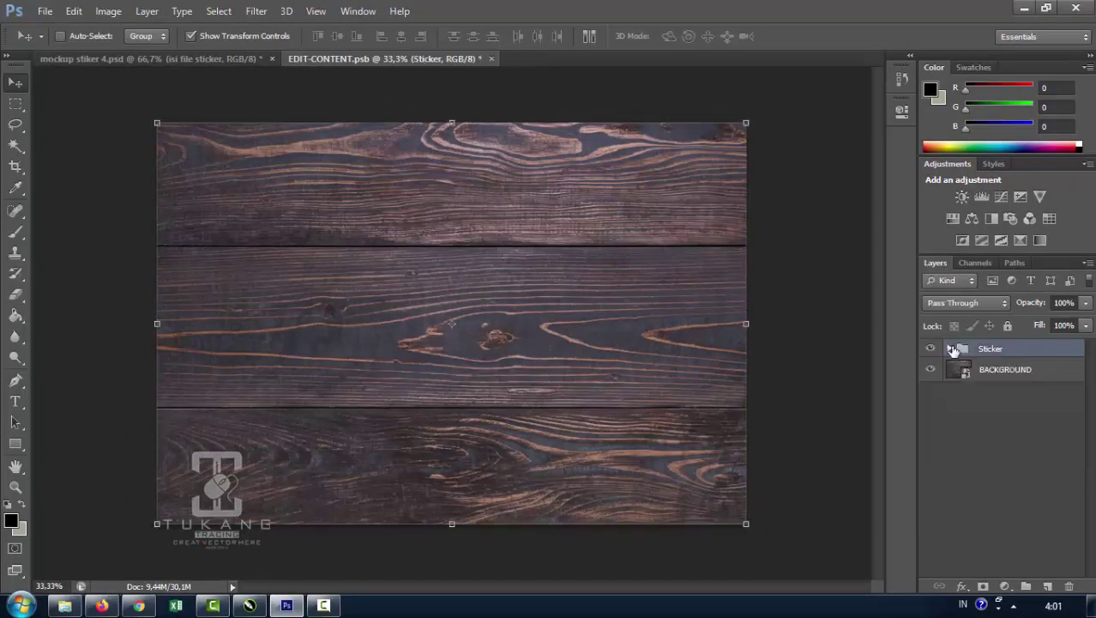
{"action": "left_click", "coordinate": [950, 350]}
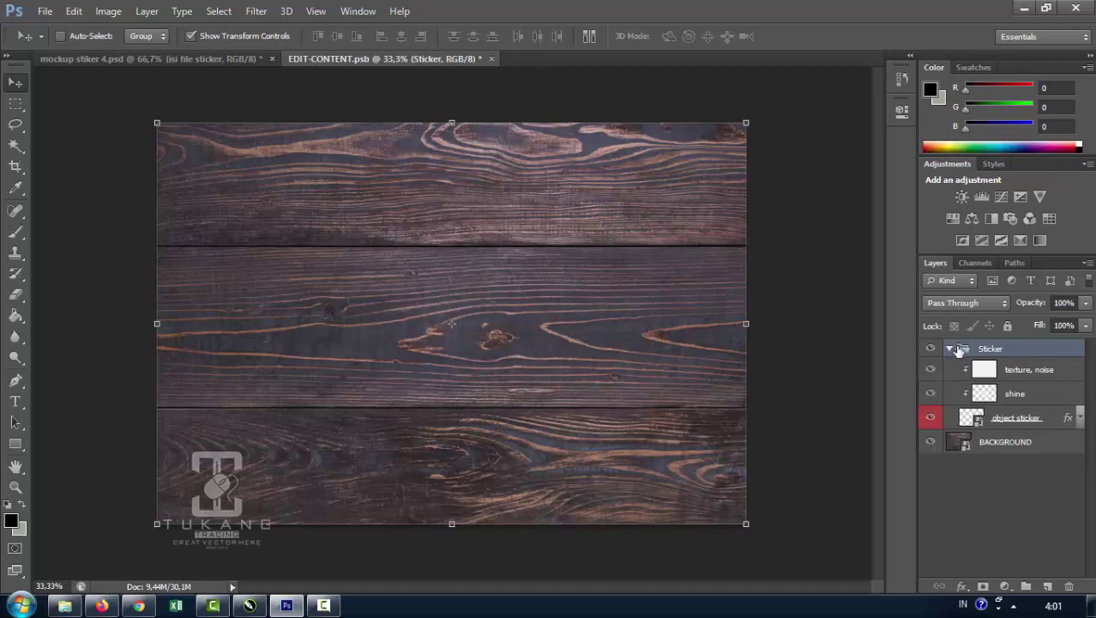
{"action": "left_click", "coordinate": [952, 349]}
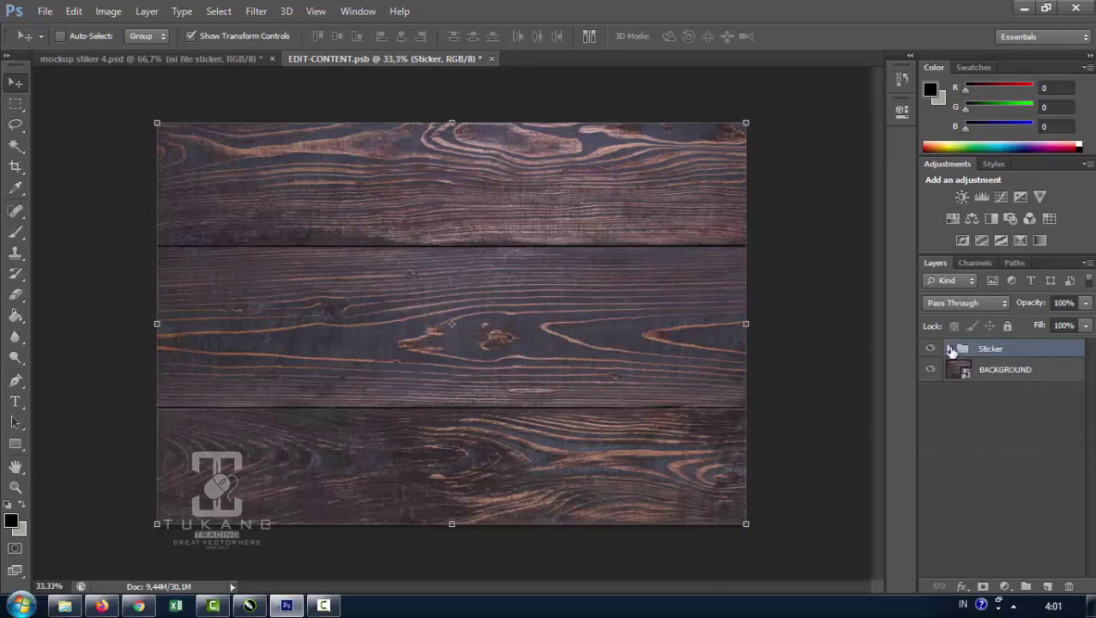
{"action": "left_click", "coordinate": [951, 349]}
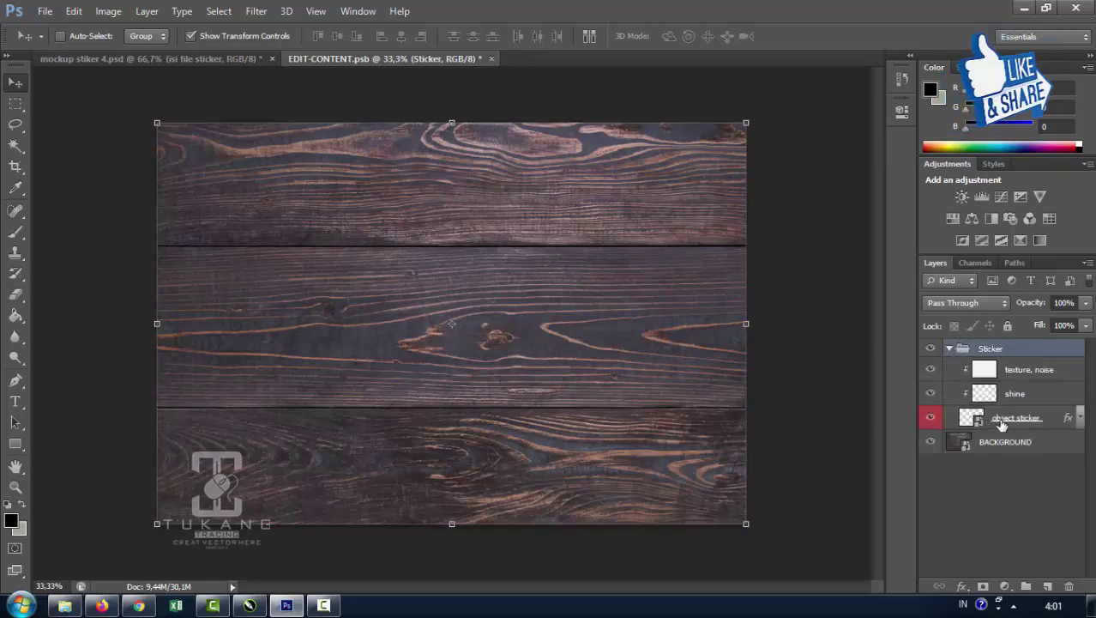
- Open the nested object sticker smart object to reach the empty YOUR-STICKER.psb canvas
{"action": "left_click", "coordinate": [975, 419]}
{"action": "double_click", "coordinate": [974, 419]}
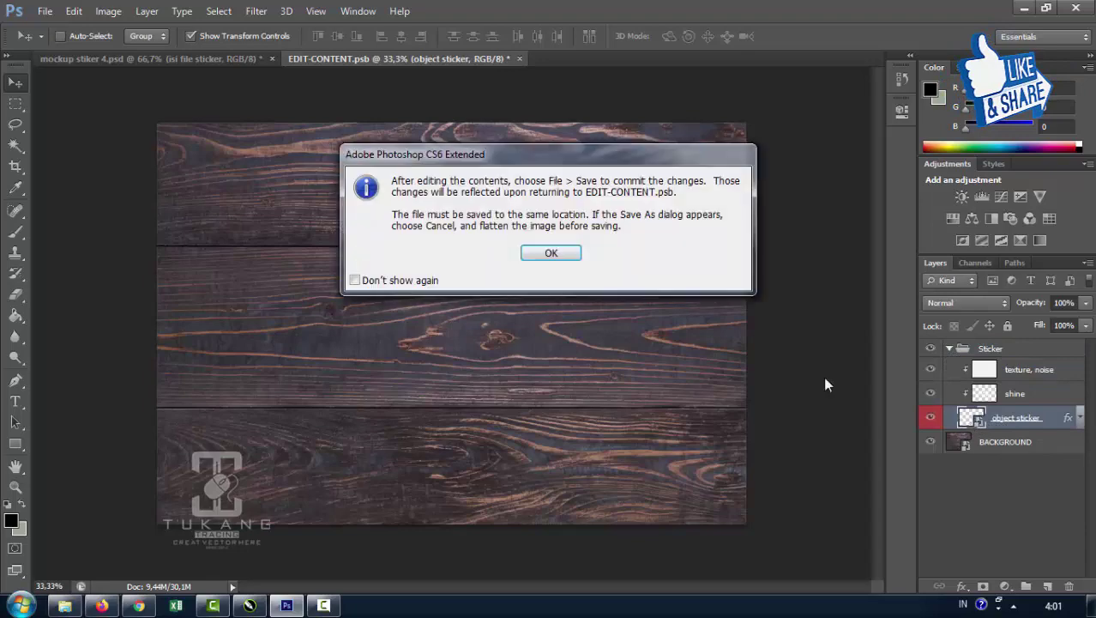
{"action": "left_click", "coordinate": [562, 255]}
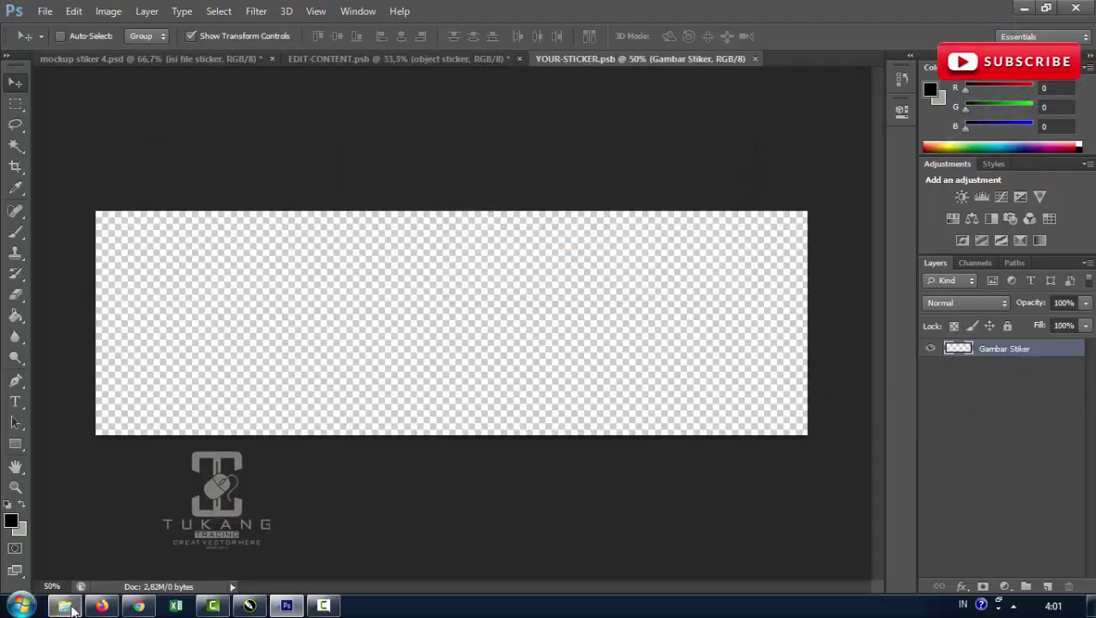
{"action": "left_click", "coordinate": [65, 605]}
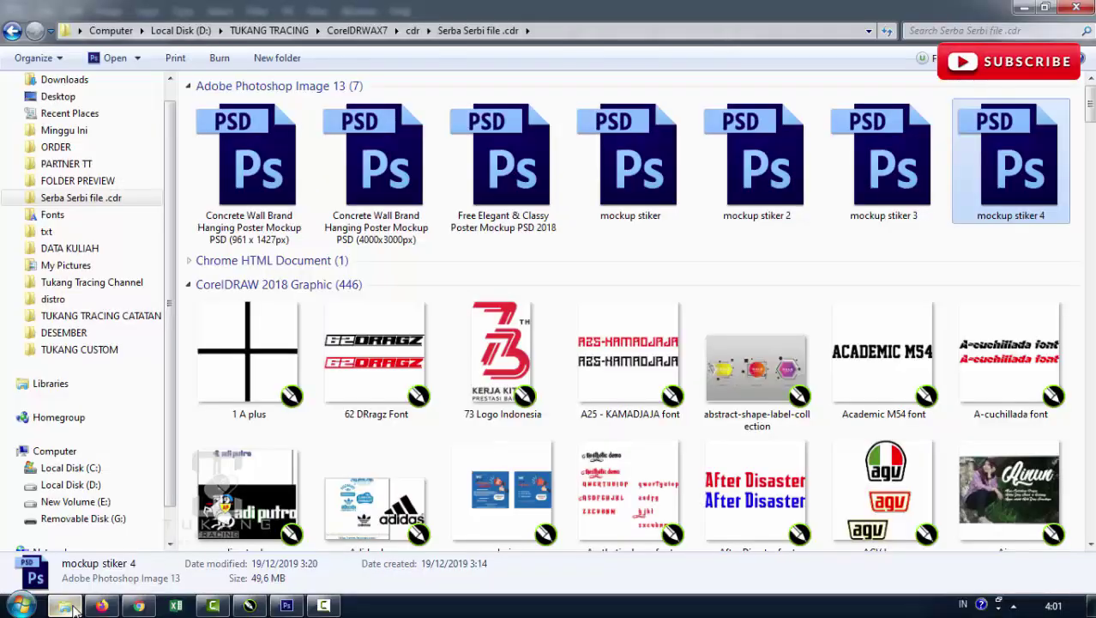
- Preview the Stiker Racing PNG from My Pictures and drag it into YOUR-STICKER.psb in Photoshop
{"action": "left_click", "coordinate": [78, 281]}
{"action": "left_click", "coordinate": [77, 265]}
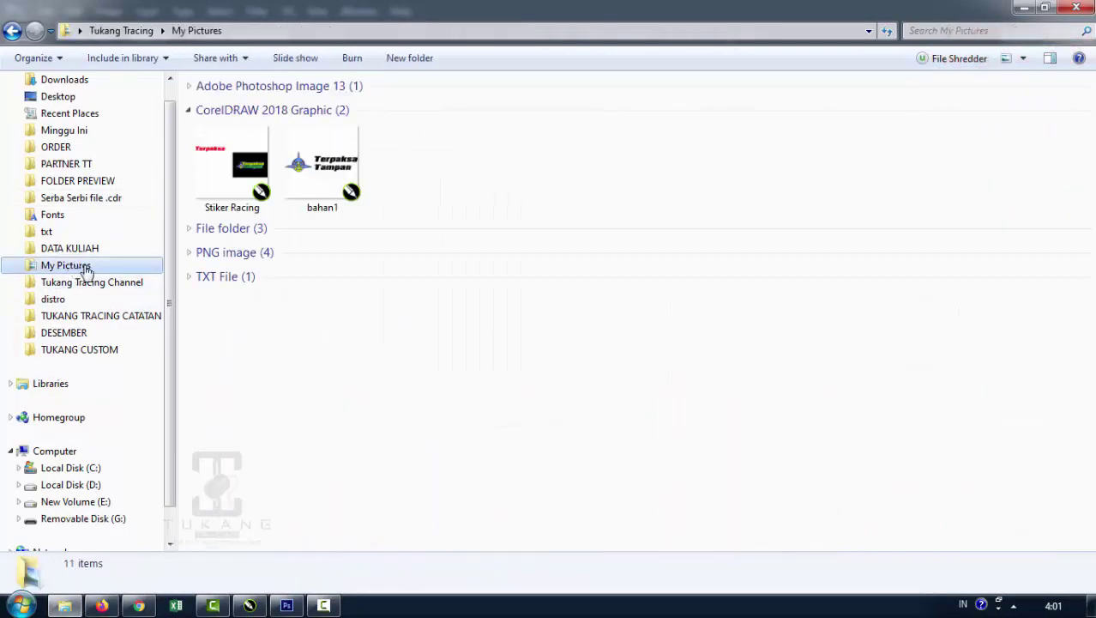
{"action": "left_click", "coordinate": [191, 112]}
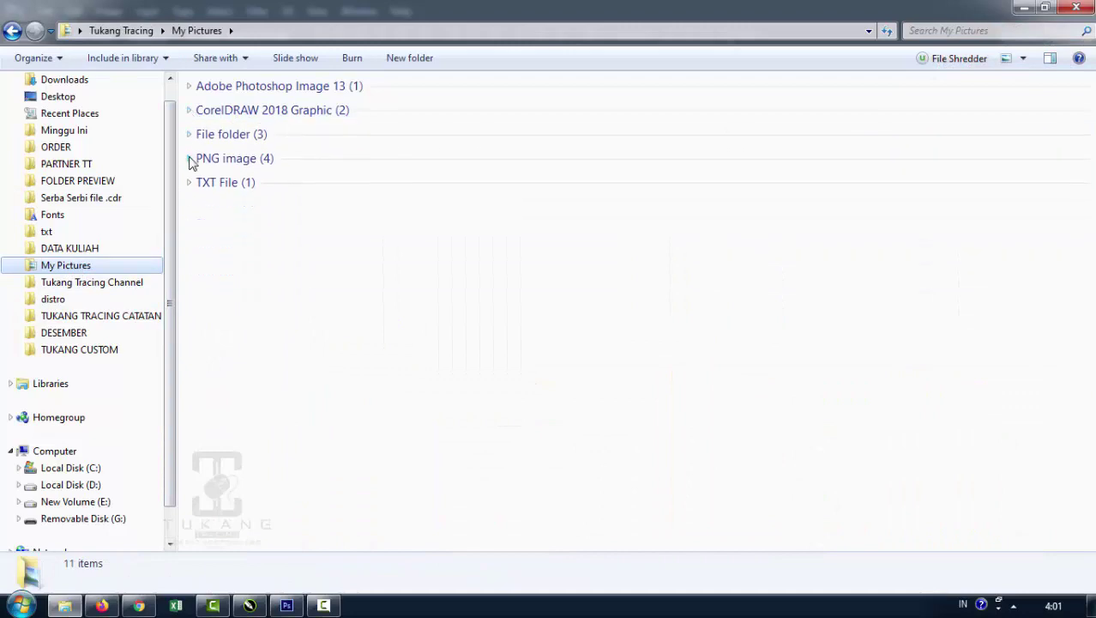
{"action": "left_click", "coordinate": [190, 158]}
{"action": "left_click", "coordinate": [518, 247]}
{"action": "left_click", "coordinate": [230, 244]}
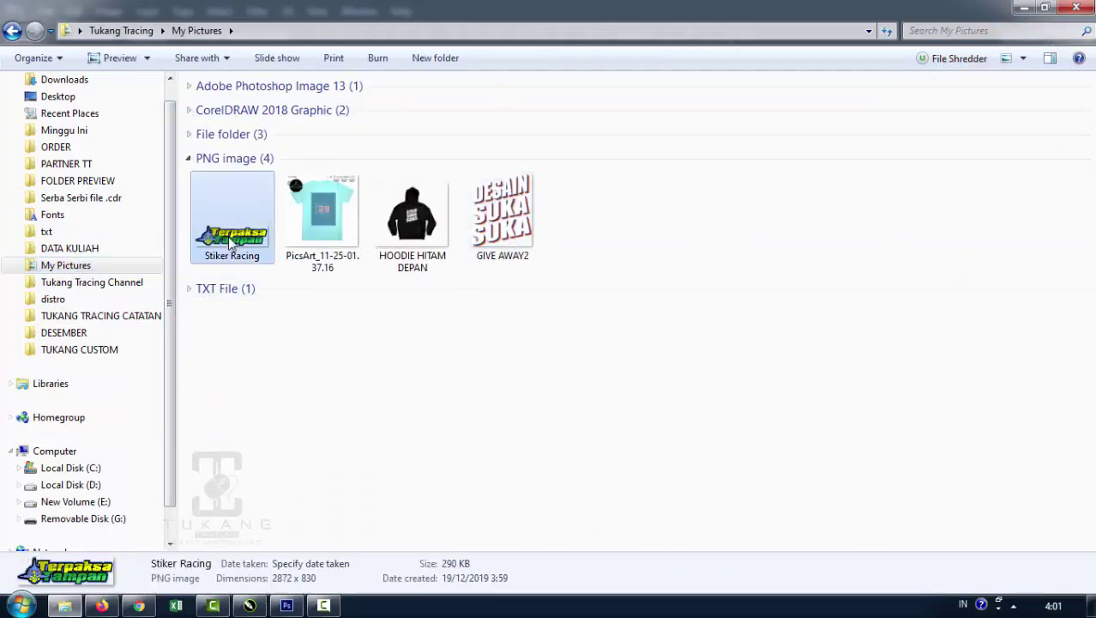
{"action": "double_click", "coordinate": [234, 248]}
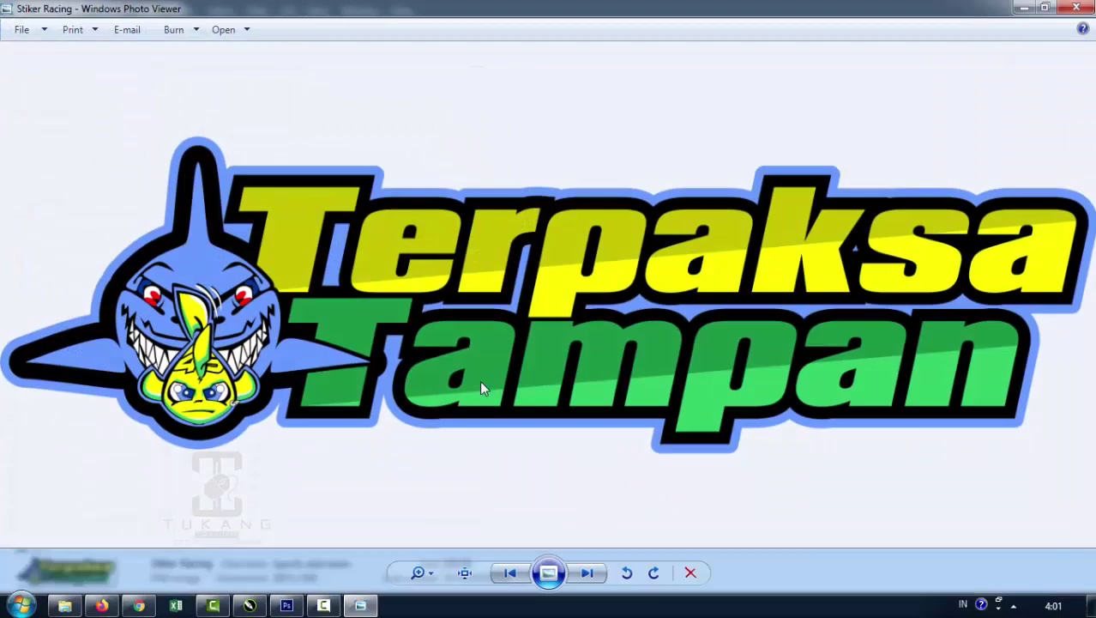
{"action": "left_click", "coordinate": [1076, 7]}
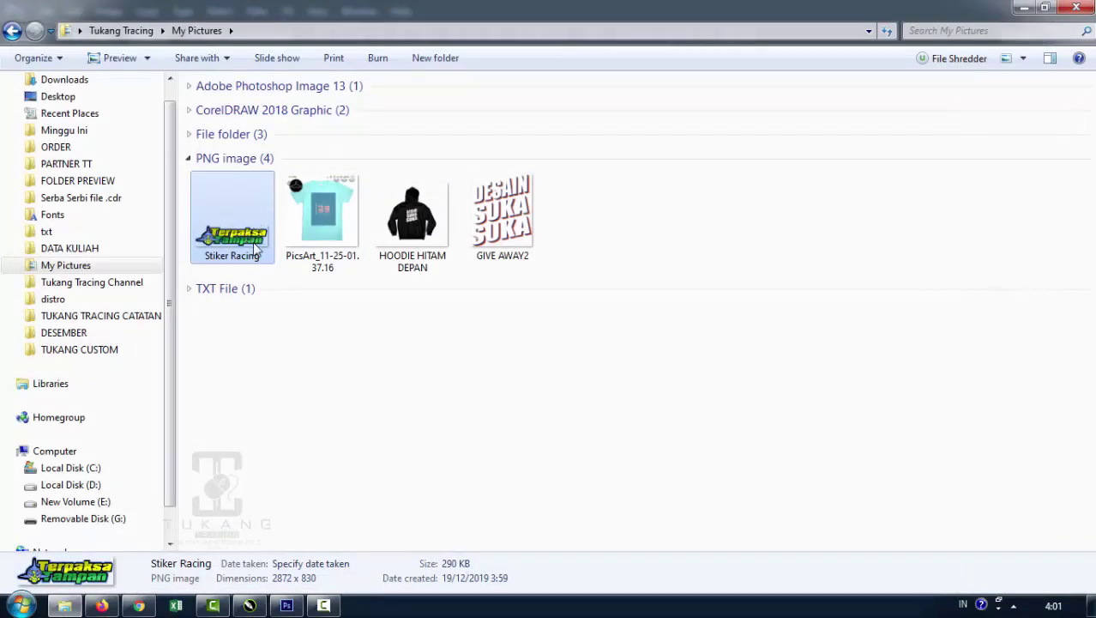
{"action": "mouse_move", "coordinate": [249, 240]}
{"action": "left_mouse_down"}
{"action": "mouse_move", "coordinate": [279, 345]}
{"action": "mouse_move", "coordinate": [356, 416]}
{"action": "left_mouse_up"}
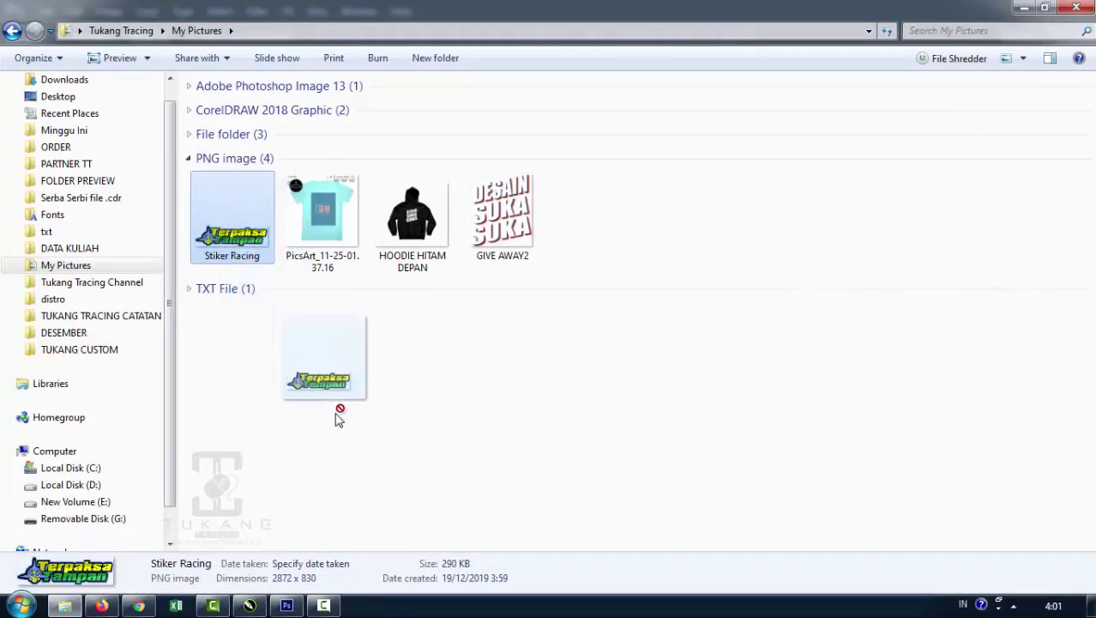
{"action": "mouse_move", "coordinate": [356, 416]}
{"action": "left_mouse_down"}
{"action": "mouse_move", "coordinate": [330, 525]}
{"action": "mouse_move", "coordinate": [403, 341]}
{"action": "mouse_move", "coordinate": [515, 355]}
{"action": "mouse_move", "coordinate": [439, 344]}
{"action": "left_mouse_up"}
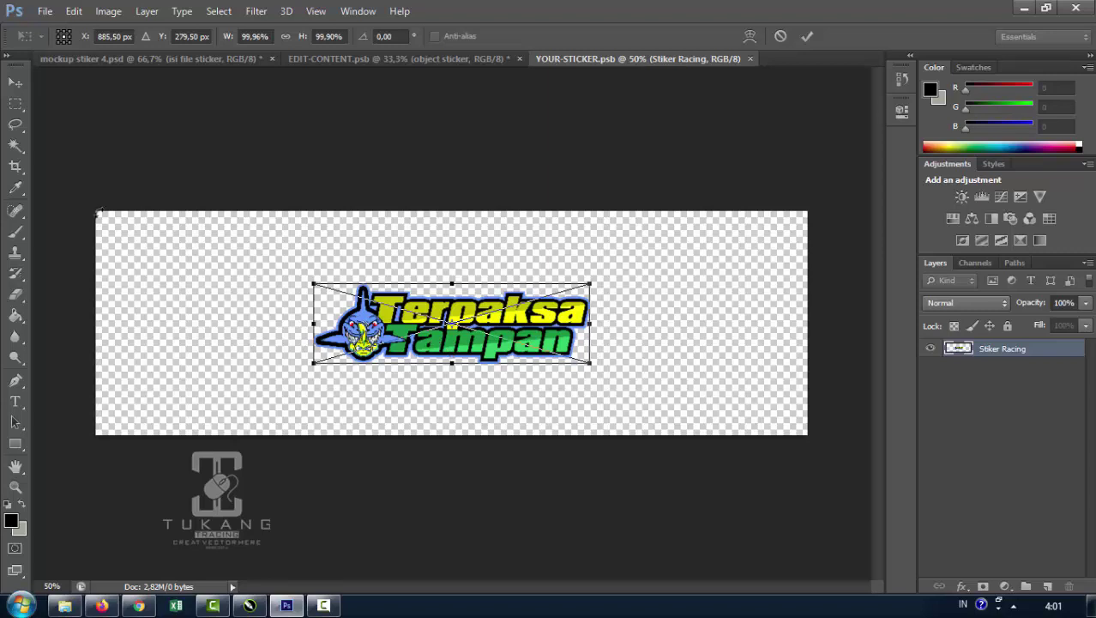
- Place the Stiker Racing PNG centred, scale it to about 127%, and close YOUR-STICKER.psb
{"action": "left_click", "coordinate": [16, 82]}
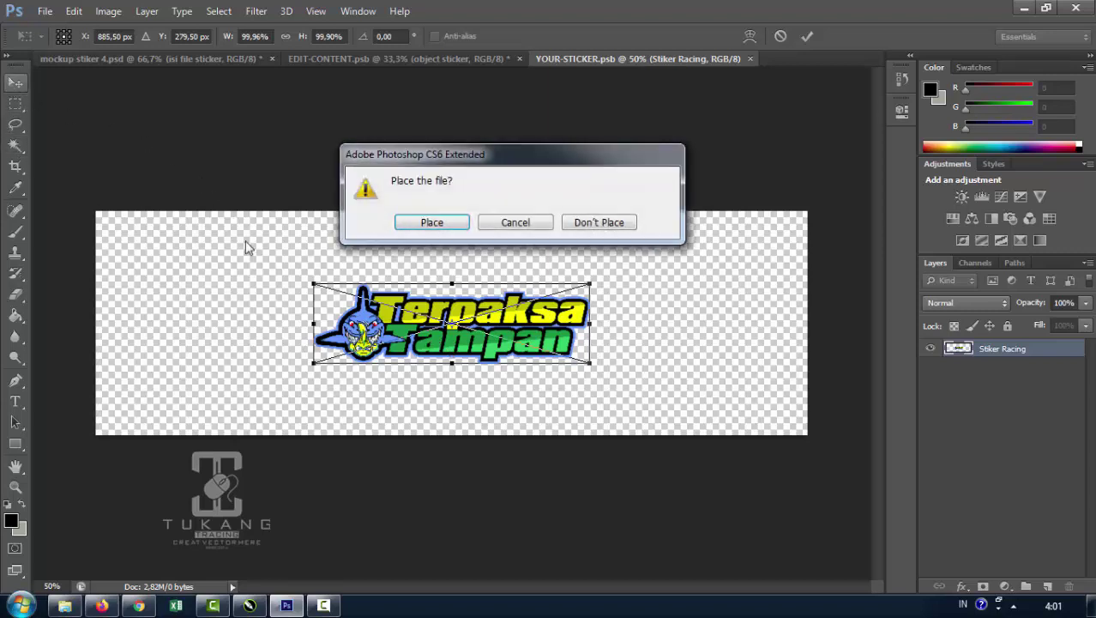
{"action": "left_click", "coordinate": [431, 222]}
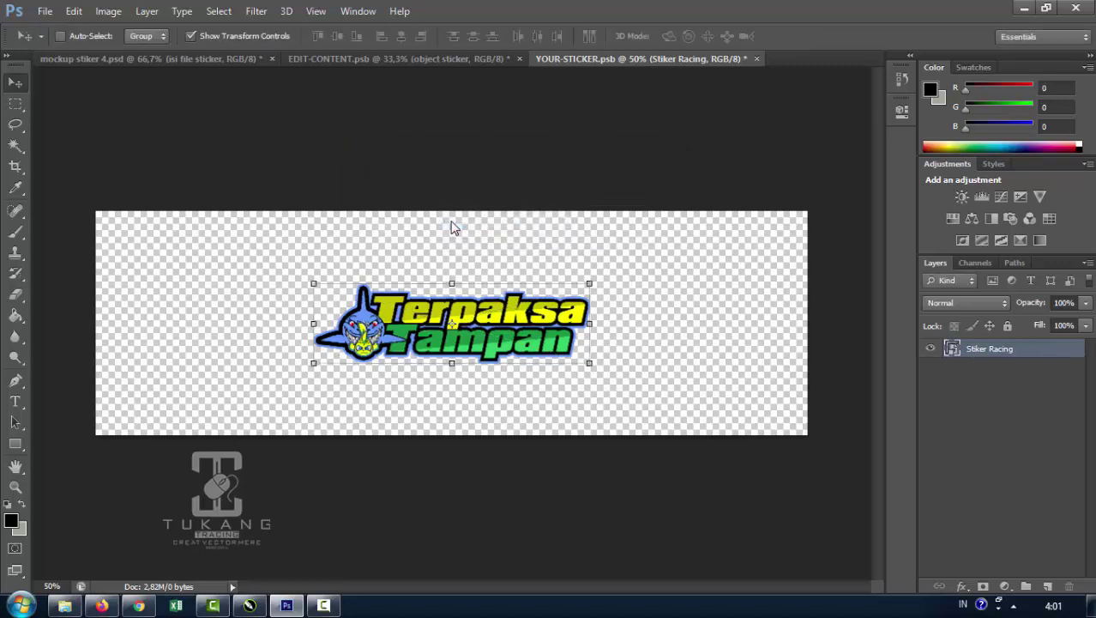
{"action": "left_click_drag", "start_coordinate": [590, 361], "coordinate": [630, 370]}
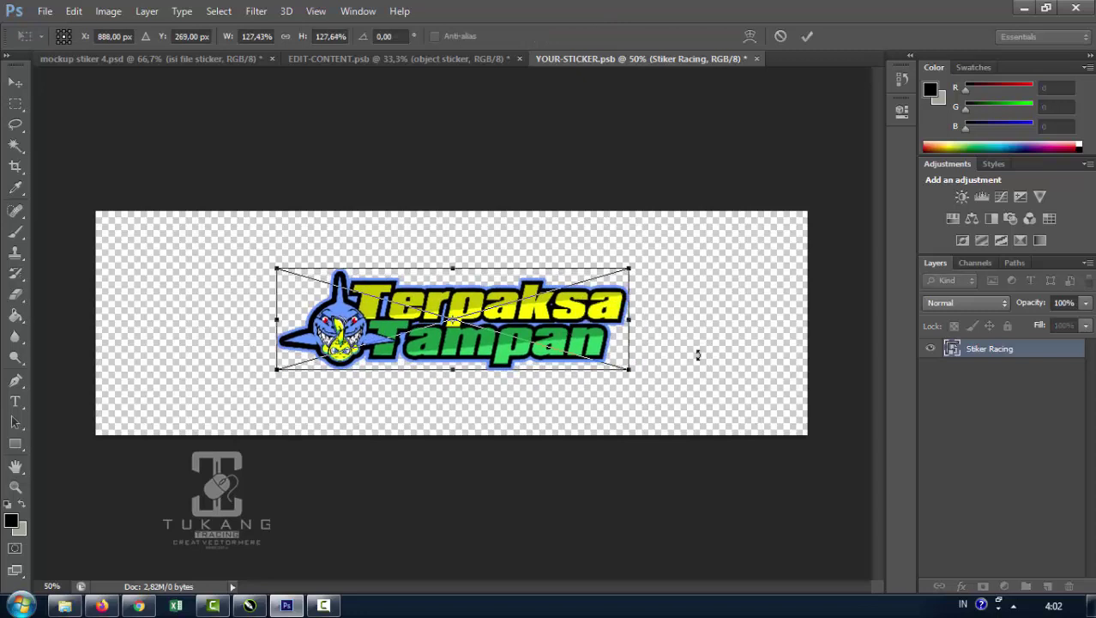
{"action": "key", "text": "Left"}
{"action": "key", "text": "Left"}
{"action": "key", "text": "Left"}
{"action": "key", "text": "Left"}
{"action": "key", "text": "Left"}
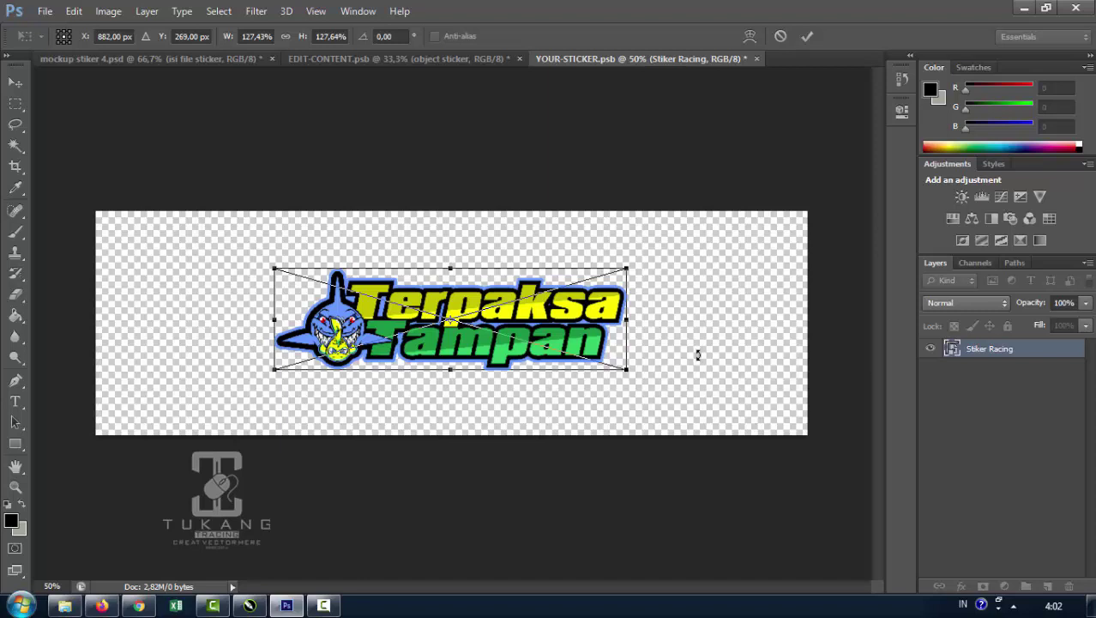
{"action": "key", "text": "Return"}
{"action": "left_click", "coordinate": [324, 605]}
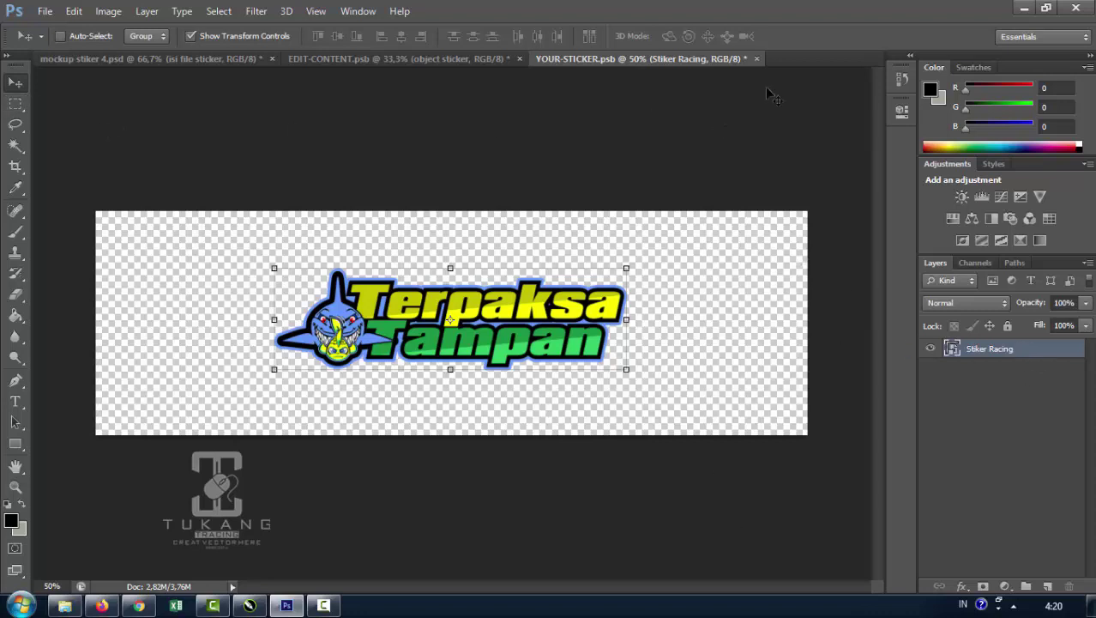
{"action": "left_click", "coordinate": [756, 58]}
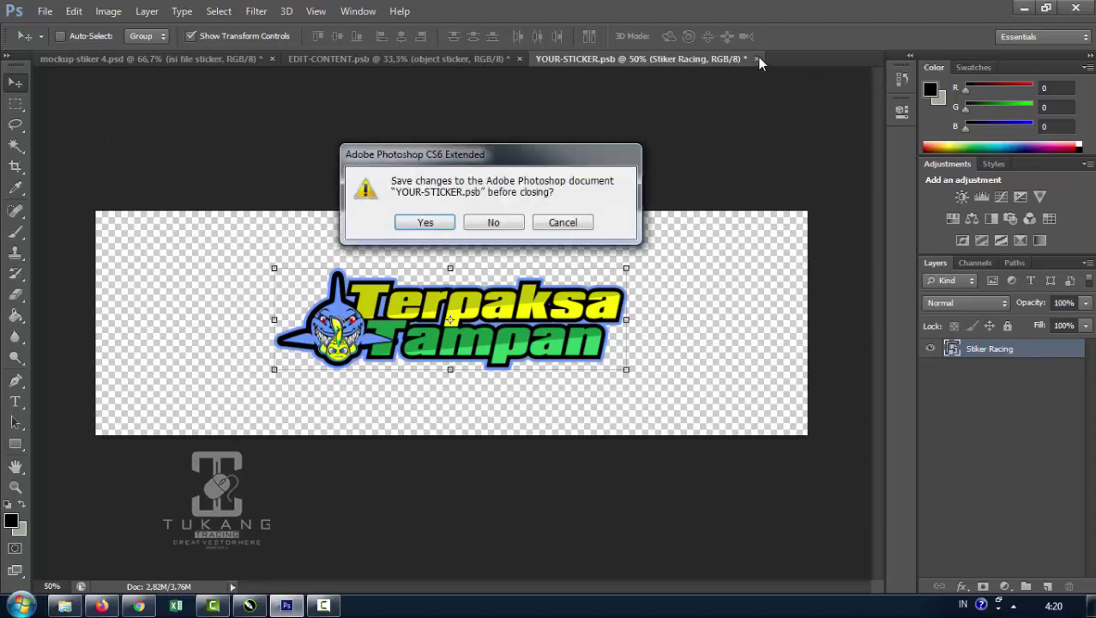
- Save YOUR-STICKER.psb, then free-transform the sticker larger over the middle wood board
{"action": "left_click", "coordinate": [426, 223]}
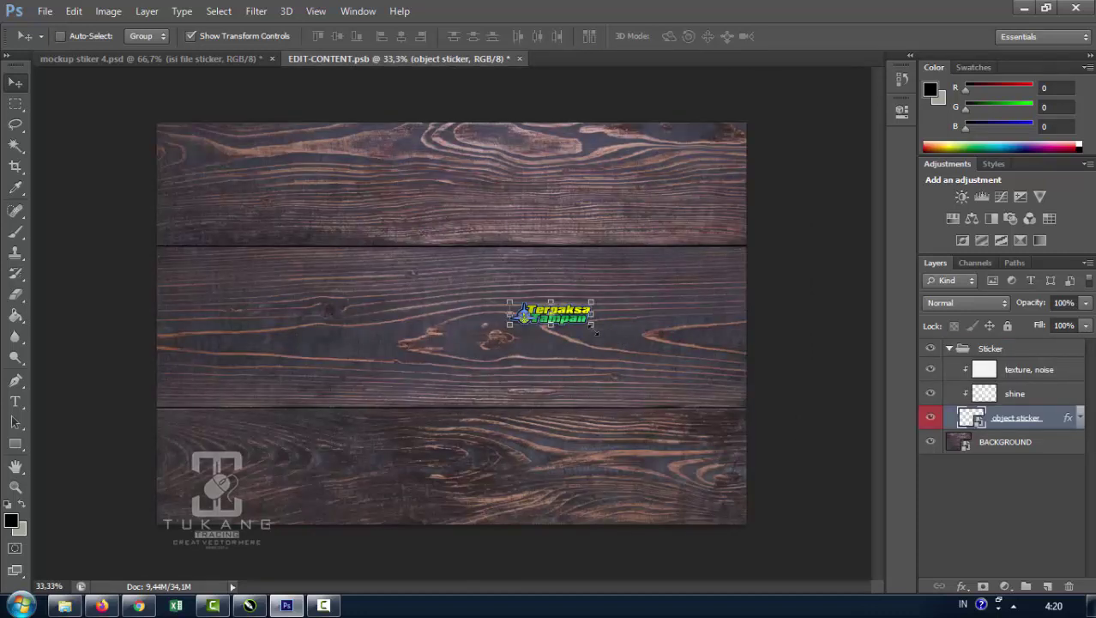
{"action": "key", "text": "ctrl+t"}
{"action": "left_click_drag", "start_coordinate": [591, 324], "coordinate": [675, 354]}
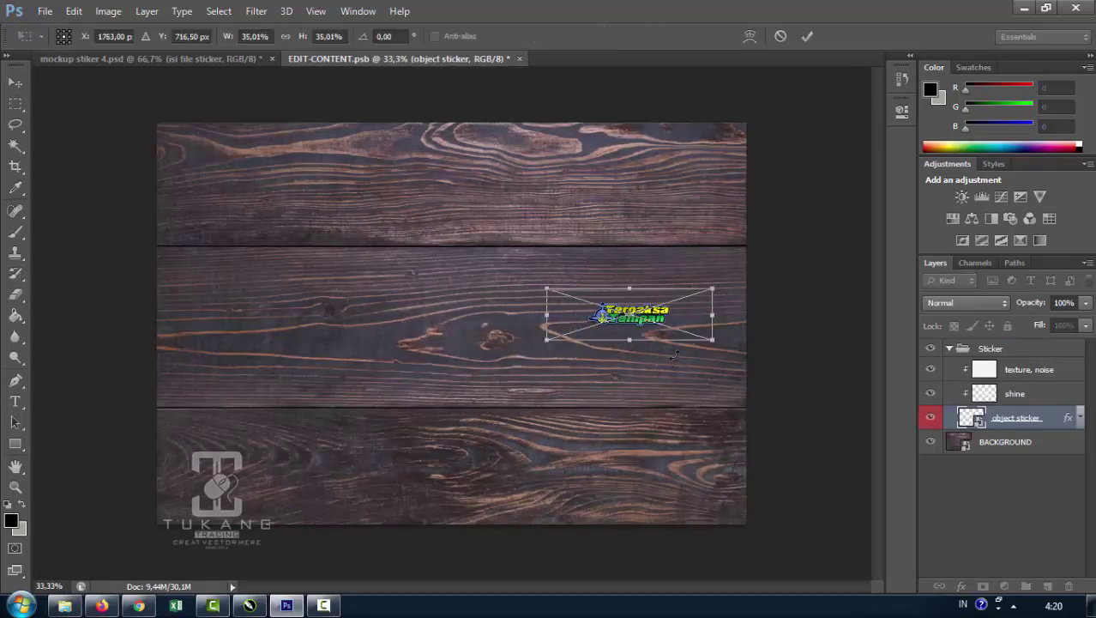
{"action": "key", "text": "ctrl+z"}
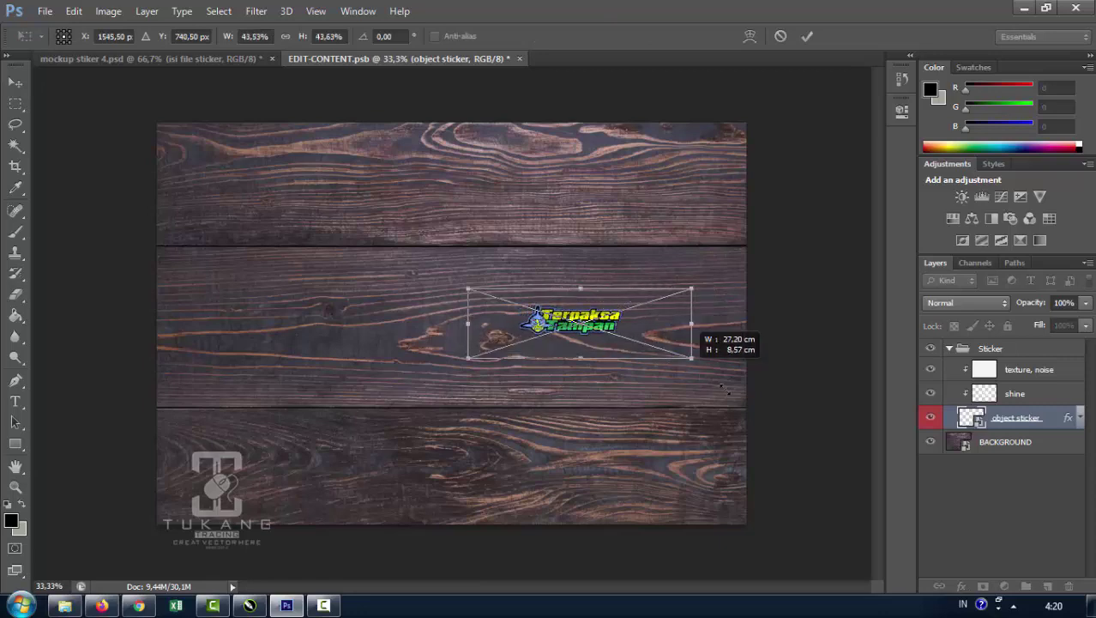
{"action": "left_click_drag", "start_coordinate": [634, 340], "coordinate": [868, 410]}
{"action": "mouse_move", "coordinate": [740, 349]}
{"action": "left_mouse_down"}
{"action": "mouse_move", "coordinate": [684, 330]}
{"action": "mouse_move", "coordinate": [534, 343]}
{"action": "left_mouse_up"}
{"action": "left_click_drag", "start_coordinate": [666, 391], "coordinate": [824, 465]}
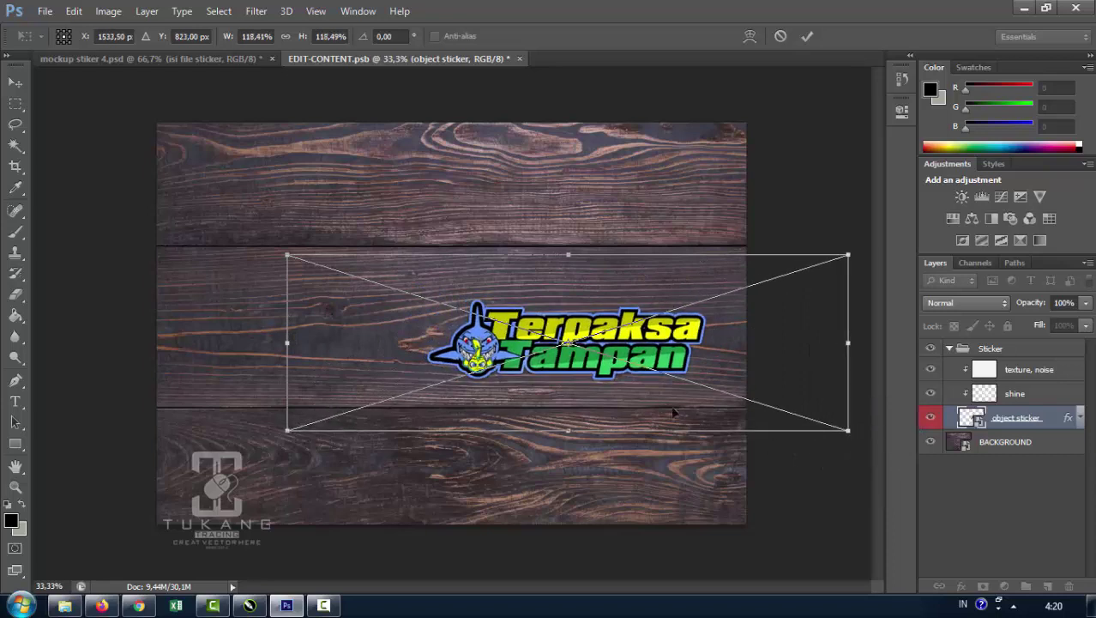
{"action": "left_click_drag", "start_coordinate": [655, 400], "coordinate": [544, 375]}
{"action": "left_click_drag", "start_coordinate": [732, 409], "coordinate": [741, 411]}
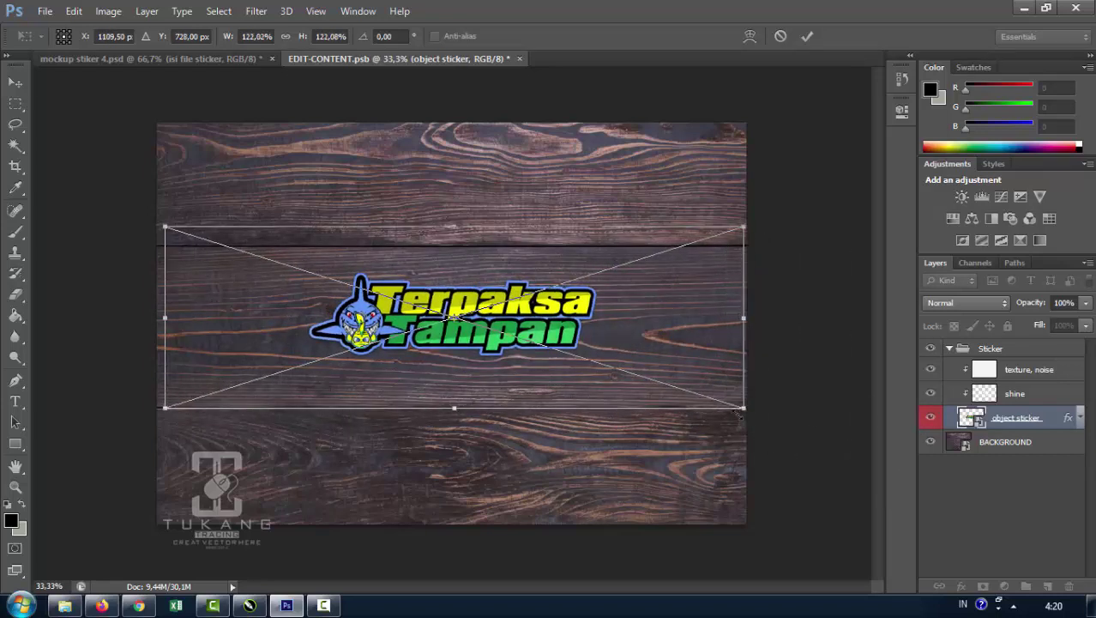
{"action": "key", "text": "Return"}
- Transform the sticker again to its final enlarged size, nudge it right, and close EDIT-CONTENT.psb
{"action": "key", "text": "ctrl+t"}
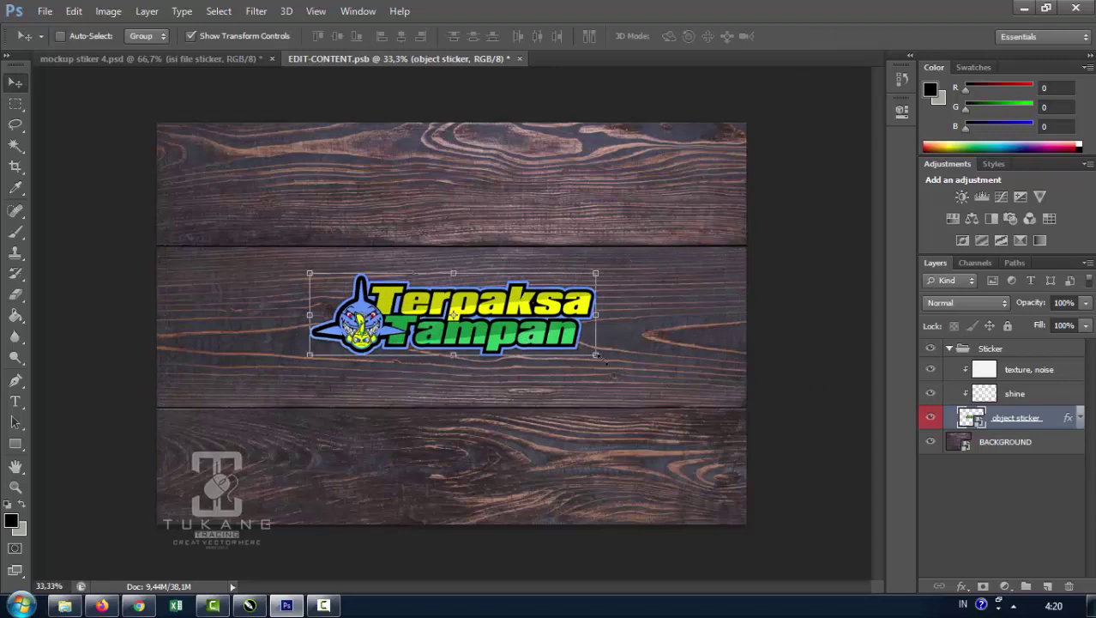
{"action": "left_click_drag", "start_coordinate": [616, 357], "coordinate": [659, 401]}
{"action": "key", "text": "ctrl+z"}
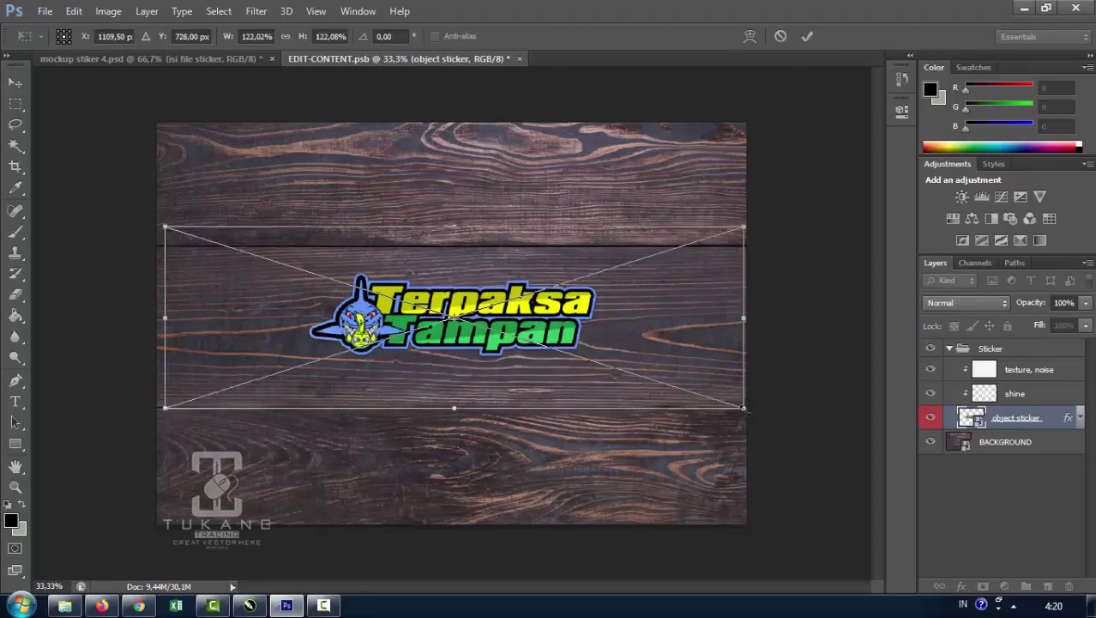
{"action": "left_click_drag", "start_coordinate": [747, 411], "coordinate": [991, 535]}
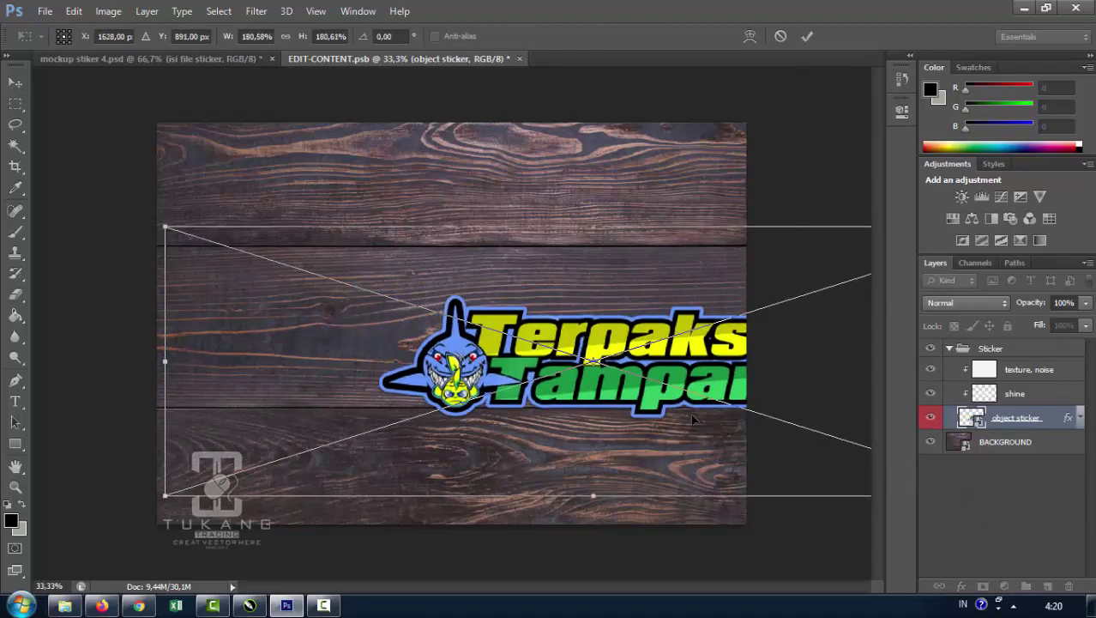
{"action": "left_click_drag", "start_coordinate": [693, 418], "coordinate": [567, 362]}
{"action": "key", "text": "Return"}
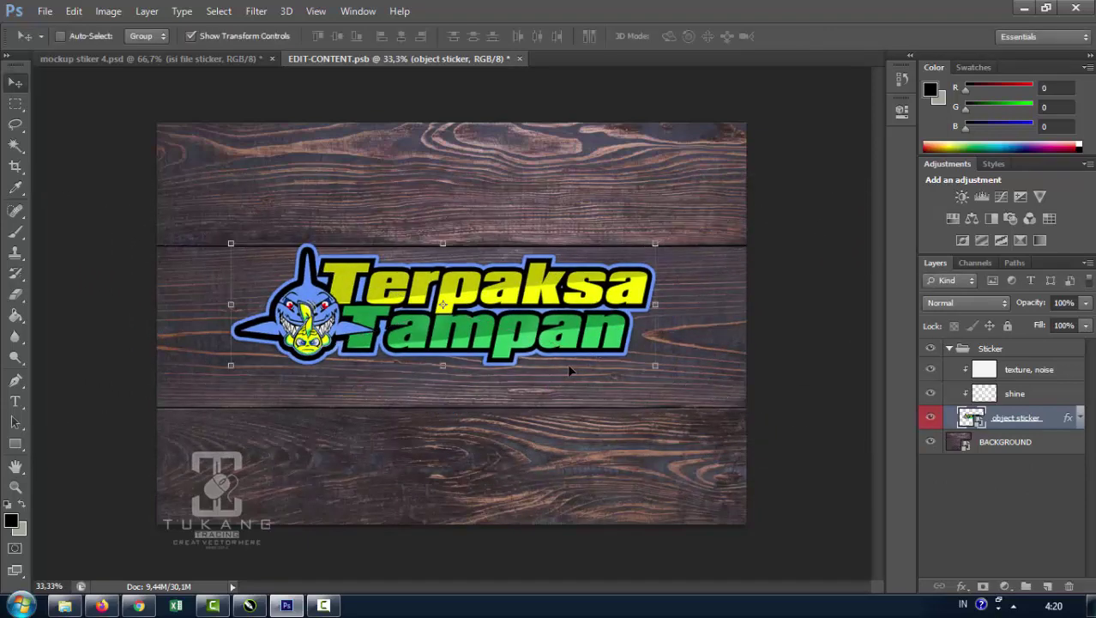
{"action": "key", "text": "Right"}
{"action": "key", "text": "Right"}
{"action": "key", "text": "Right"}
{"action": "key", "text": "Right"}
{"action": "key", "text": "Right"}
{"action": "key", "text": "Right"}
{"action": "key", "text": "Right"}
{"action": "key", "text": "Right"}
{"action": "key", "text": "Right"}
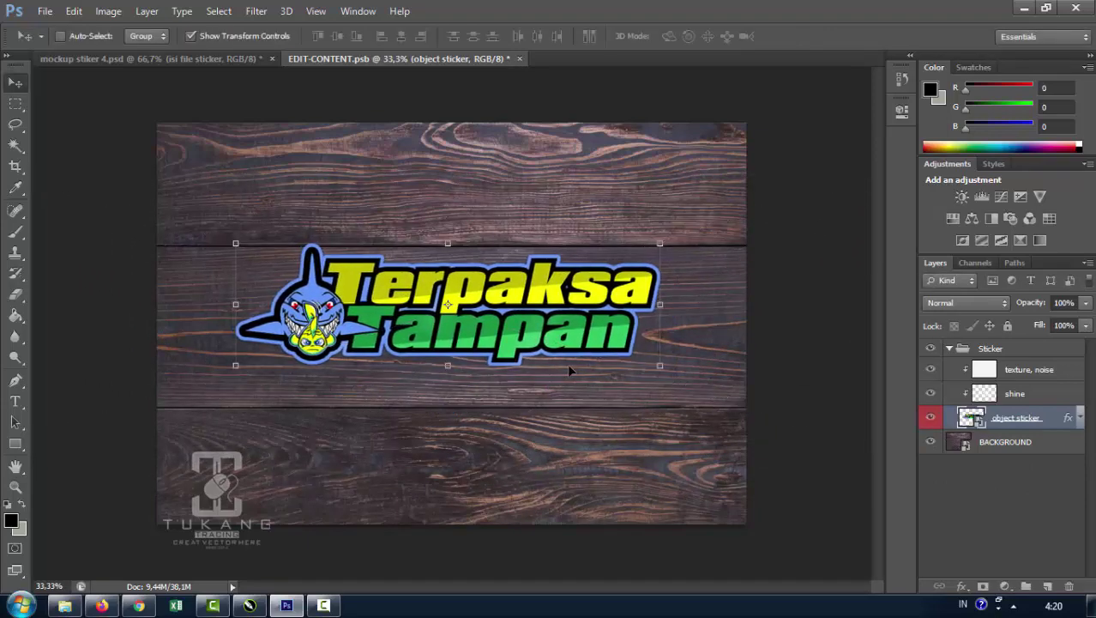
{"action": "key", "text": "Right"}
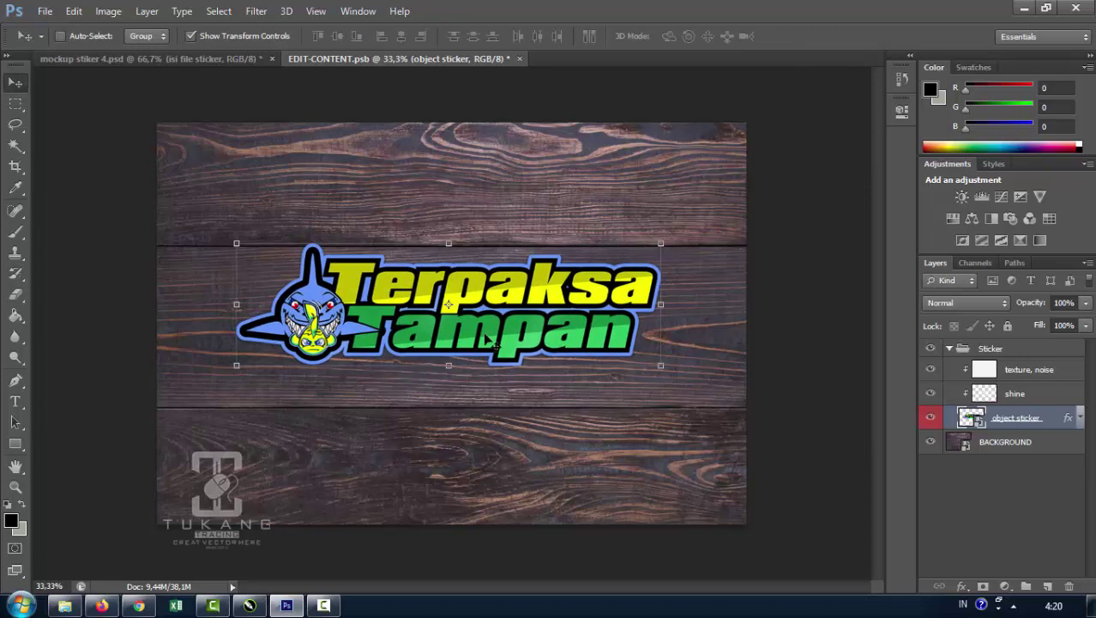
{"action": "left_click", "coordinate": [520, 59]}
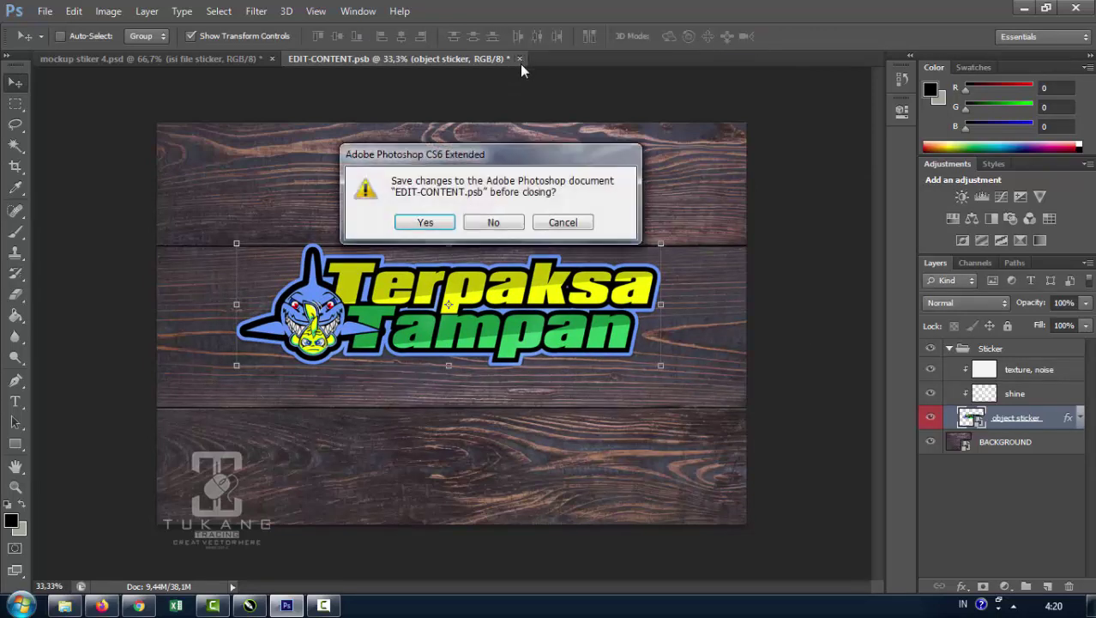
- Shrink the sticker to about 118% inside its smart object and save it back
{"action": "left_click", "coordinate": [434, 221]}
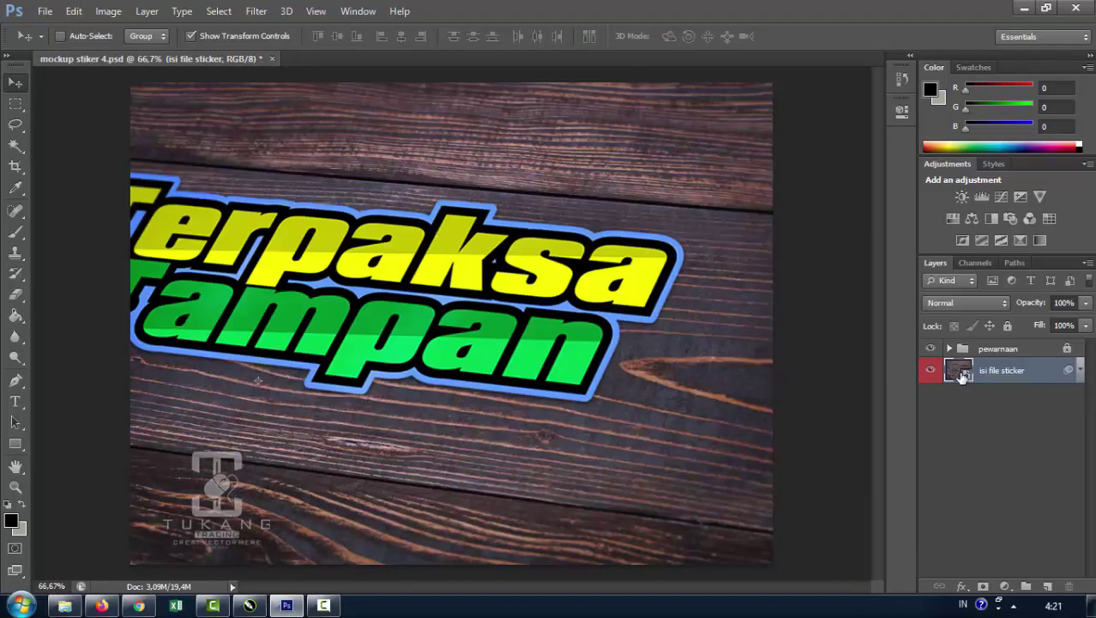
{"action": "double_click", "coordinate": [961, 378]}
{"action": "left_click", "coordinate": [560, 250]}
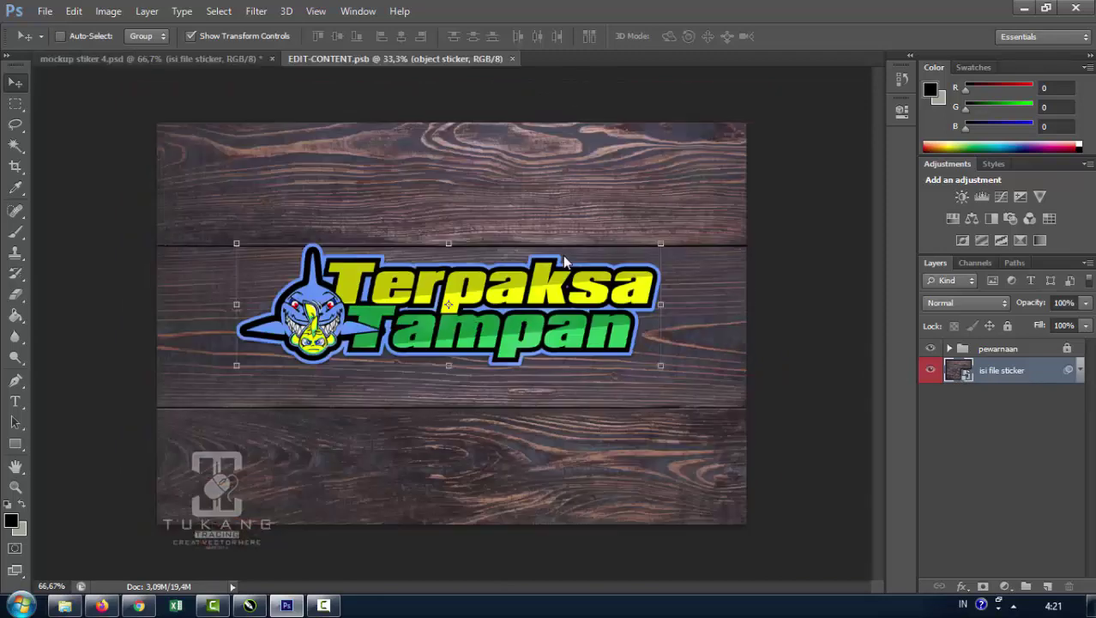
{"action": "key", "text": "ctrl+t"}
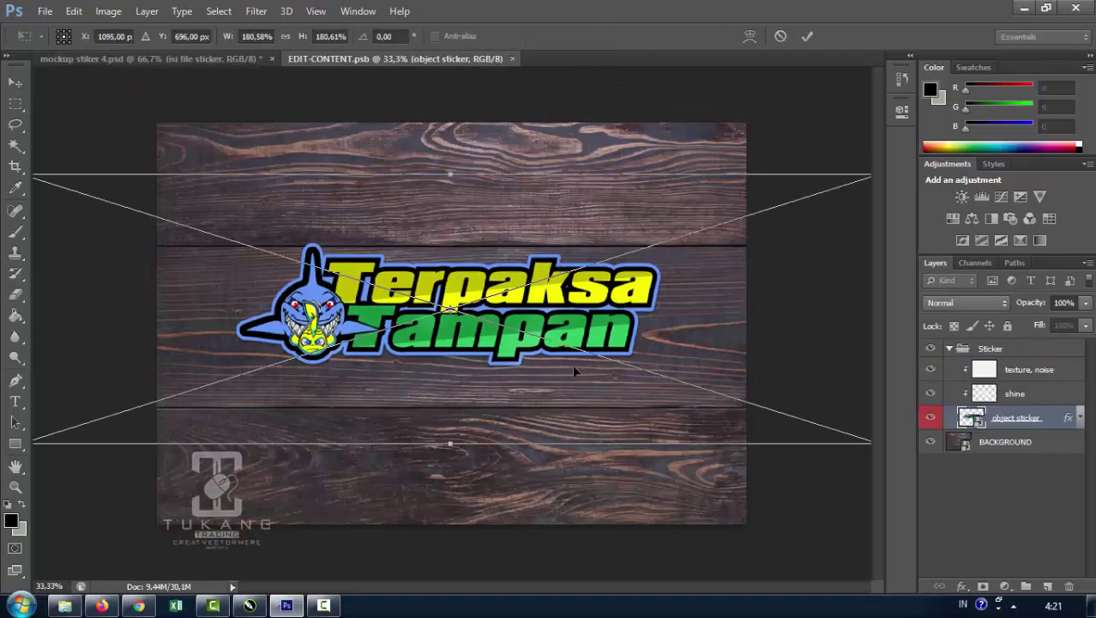
{"action": "key", "text": "ctrl+minus"}
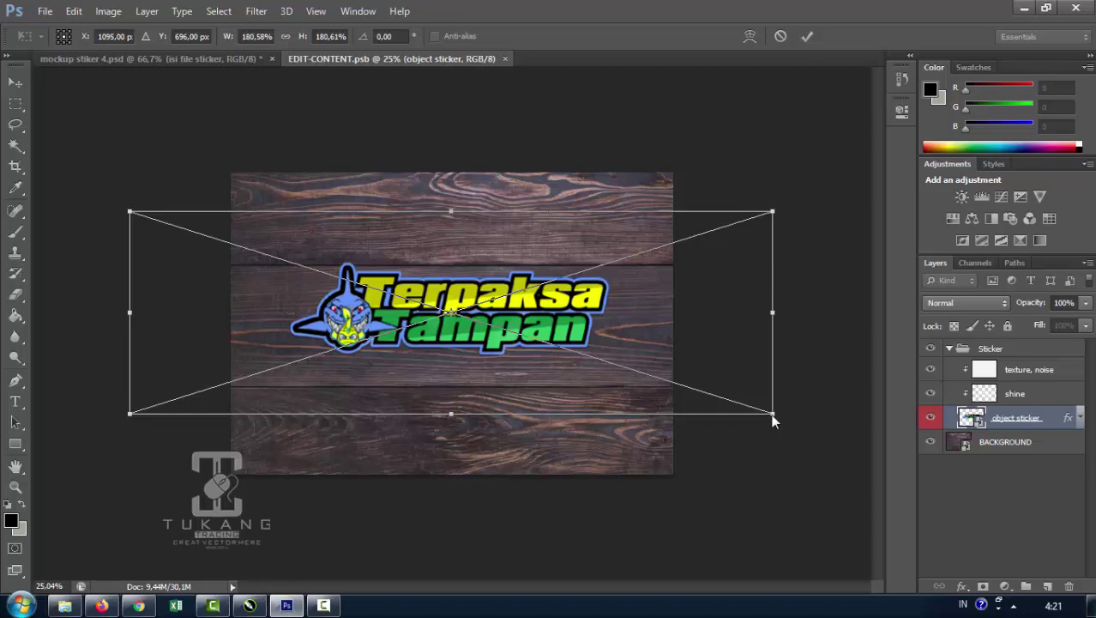
{"action": "left_click_drag", "start_coordinate": [772, 413], "coordinate": [627, 368]}
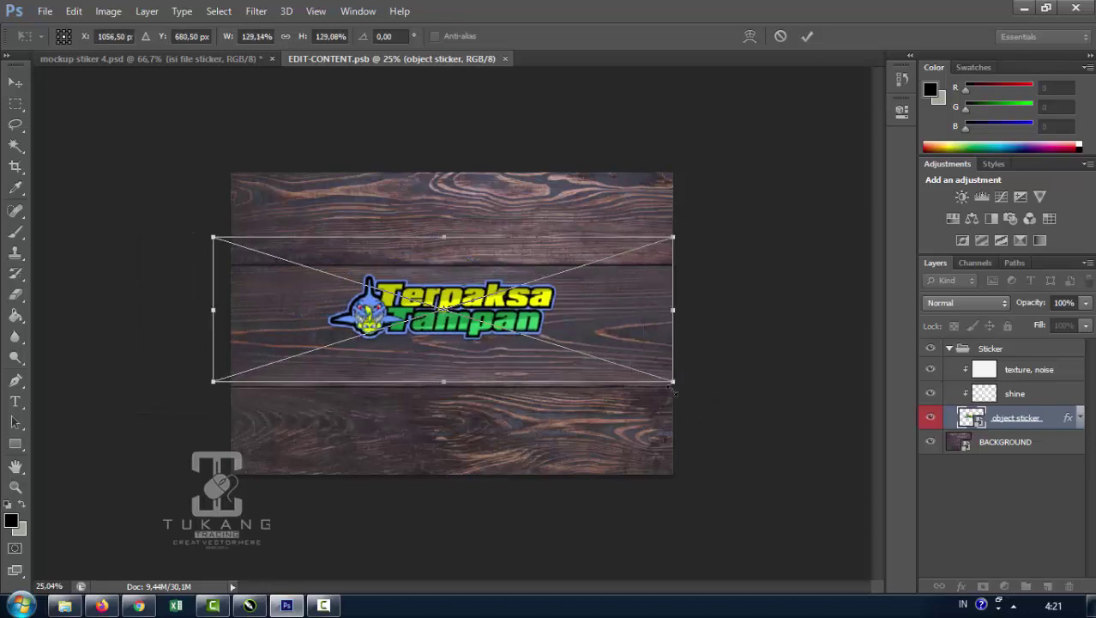
{"action": "mouse_move", "coordinate": [627, 367]}
{"action": "left_mouse_down"}
{"action": "mouse_move", "coordinate": [588, 347]}
{"action": "mouse_move", "coordinate": [623, 344]}
{"action": "mouse_move", "coordinate": [674, 374]}
{"action": "mouse_move", "coordinate": [633, 363]}
{"action": "left_mouse_up"}
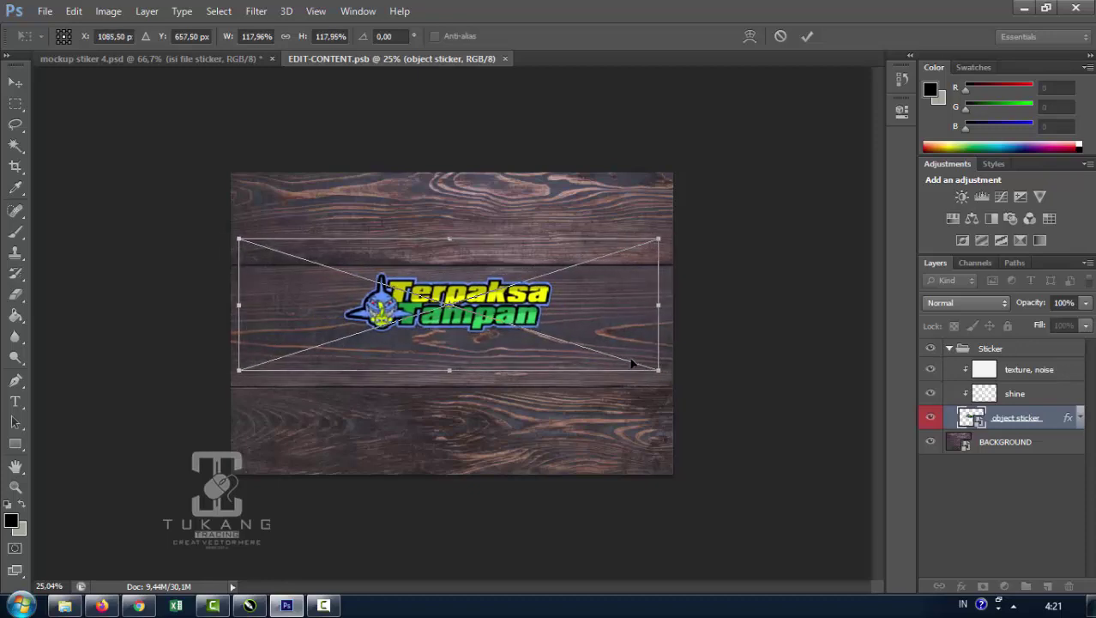
{"action": "key", "text": "Return"}
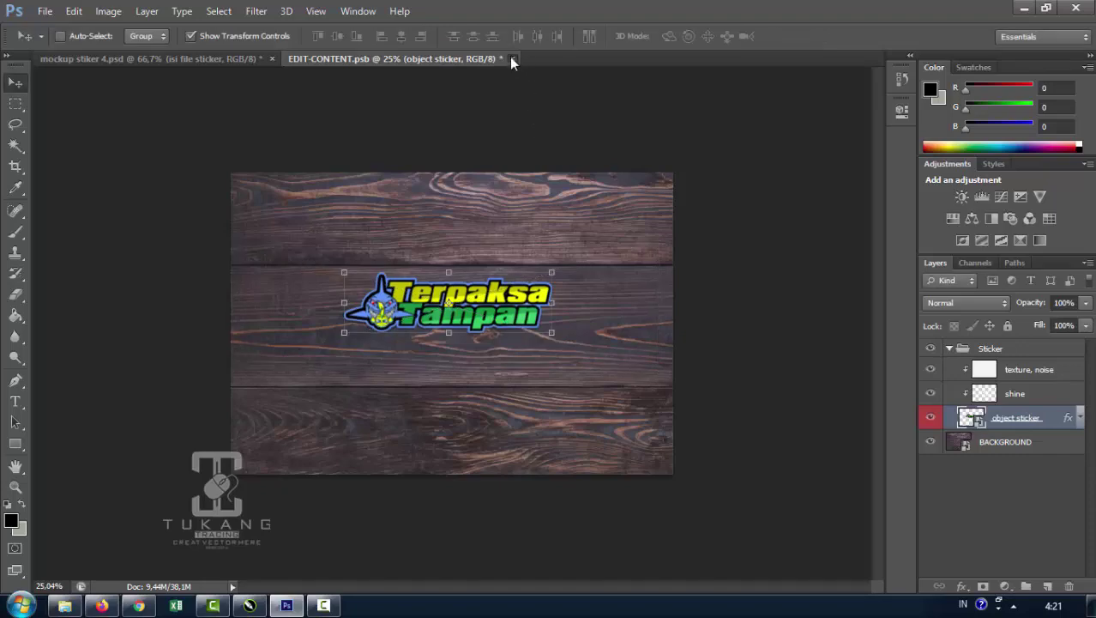
{"action": "left_click", "coordinate": [512, 59]}
{"action": "left_click", "coordinate": [420, 224]}
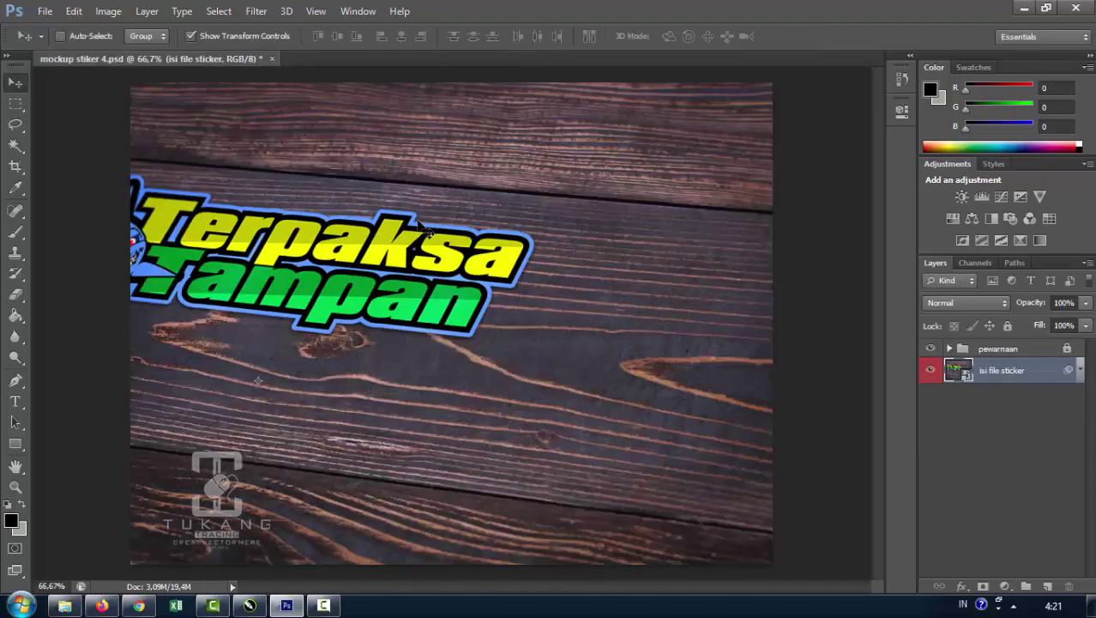
- Reopen the sticker contents, rescale it to about 76%, and save it back
{"action": "double_click", "coordinate": [949, 375]}
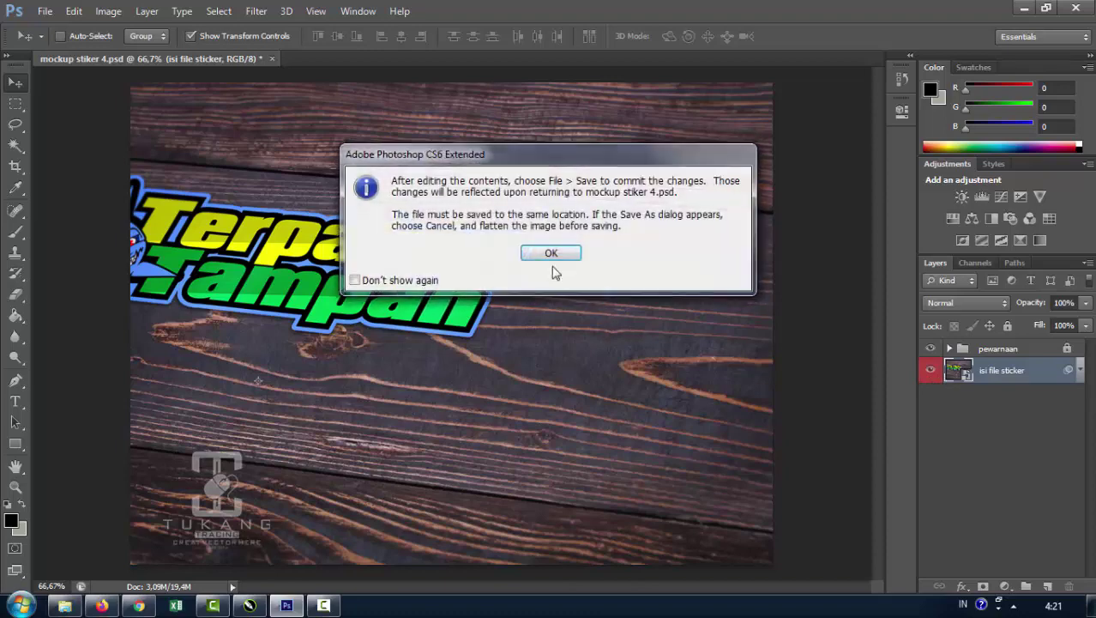
{"action": "left_click", "coordinate": [547, 254]}
{"action": "left_click_drag", "start_coordinate": [585, 335], "coordinate": [626, 362]}
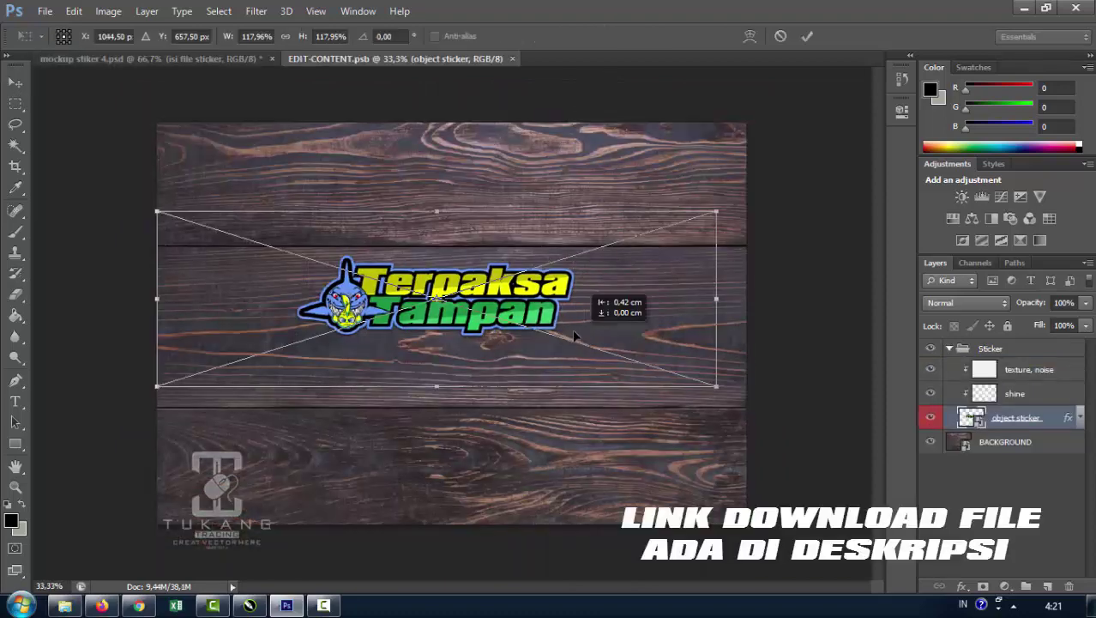
{"action": "mouse_move", "coordinate": [710, 387]}
{"action": "left_mouse_down"}
{"action": "mouse_move", "coordinate": [452, 305]}
{"action": "mouse_move", "coordinate": [606, 338]}
{"action": "left_mouse_up"}
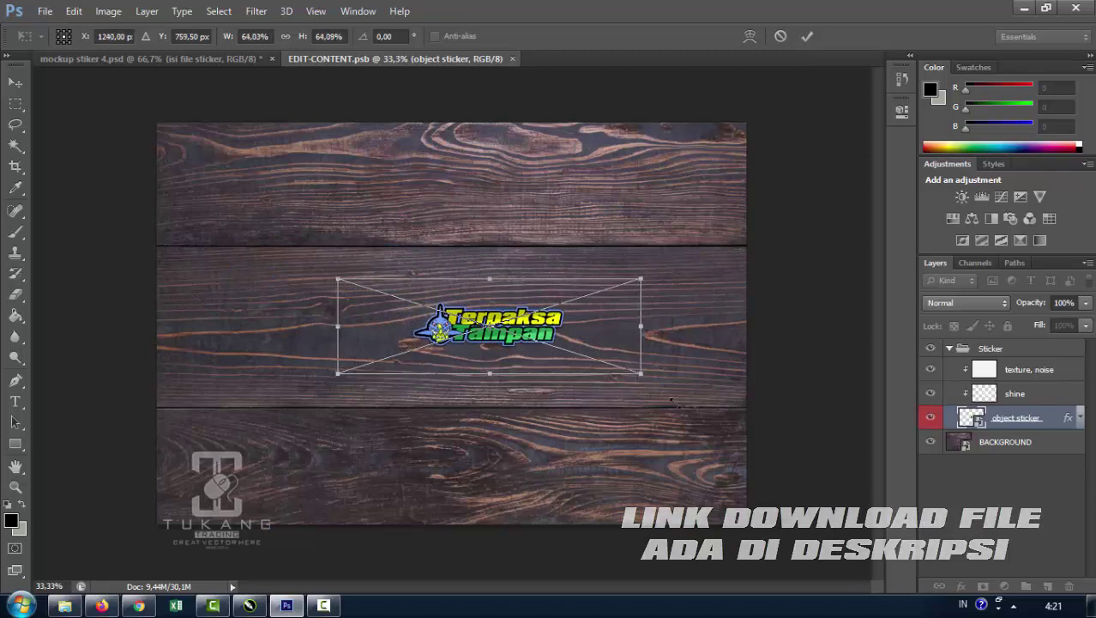
{"action": "mouse_move", "coordinate": [636, 371]}
{"action": "left_mouse_down"}
{"action": "mouse_move", "coordinate": [708, 395]}
{"action": "mouse_move", "coordinate": [601, 357]}
{"action": "left_mouse_up"}
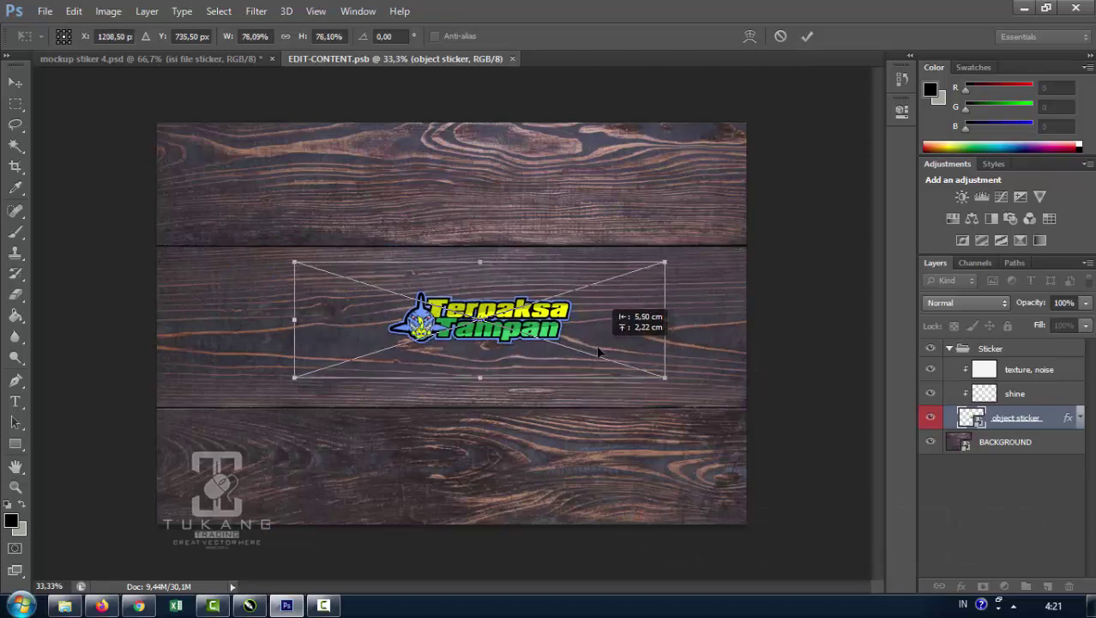
{"action": "key", "text": "Return"}
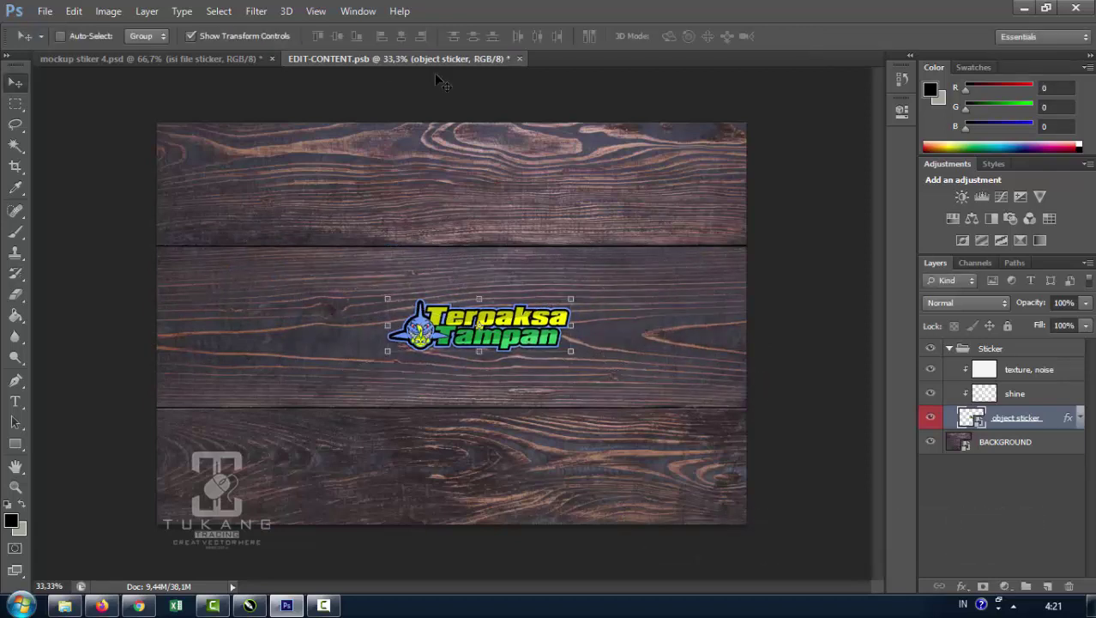
{"action": "left_click", "coordinate": [518, 60]}
{"action": "left_click", "coordinate": [452, 220]}
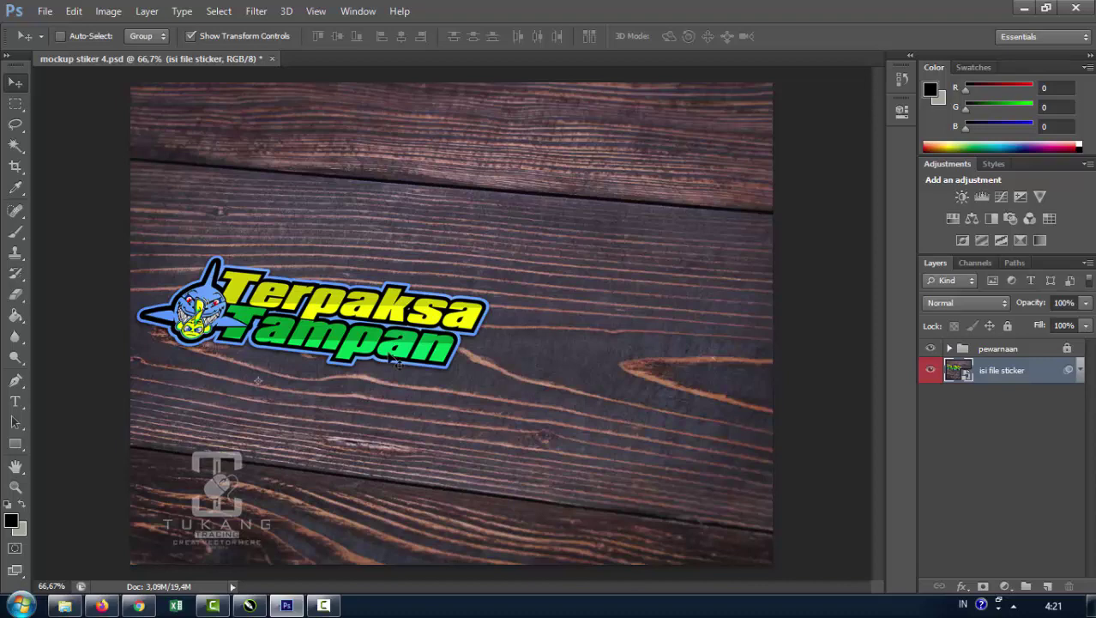
- Move the sticker right on the wood inside its contents and save it back
{"action": "double_click", "coordinate": [983, 369]}
{"action": "left_click", "coordinate": [559, 254]}
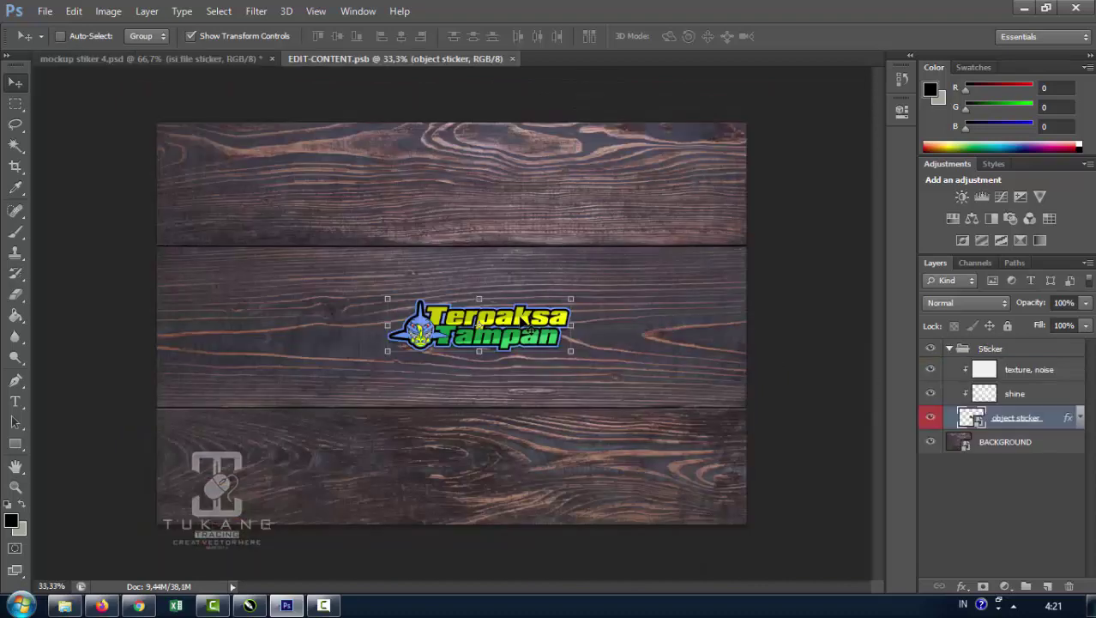
{"action": "left_click_drag", "start_coordinate": [521, 326], "coordinate": [611, 340]}
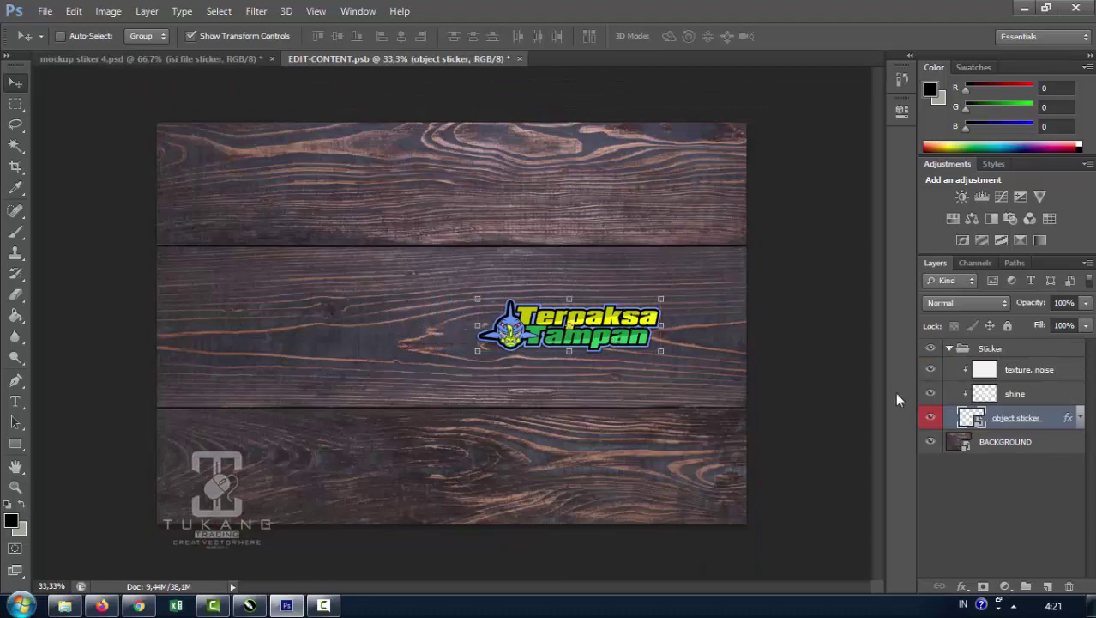
{"action": "left_click", "coordinate": [520, 58]}
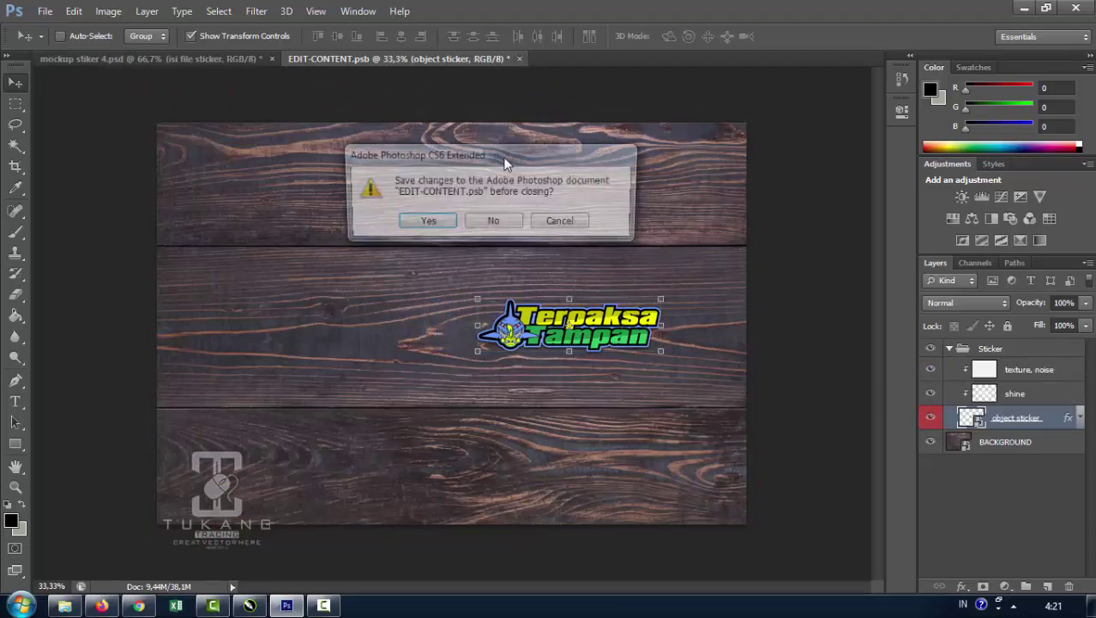
{"action": "left_click", "coordinate": [424, 220]}
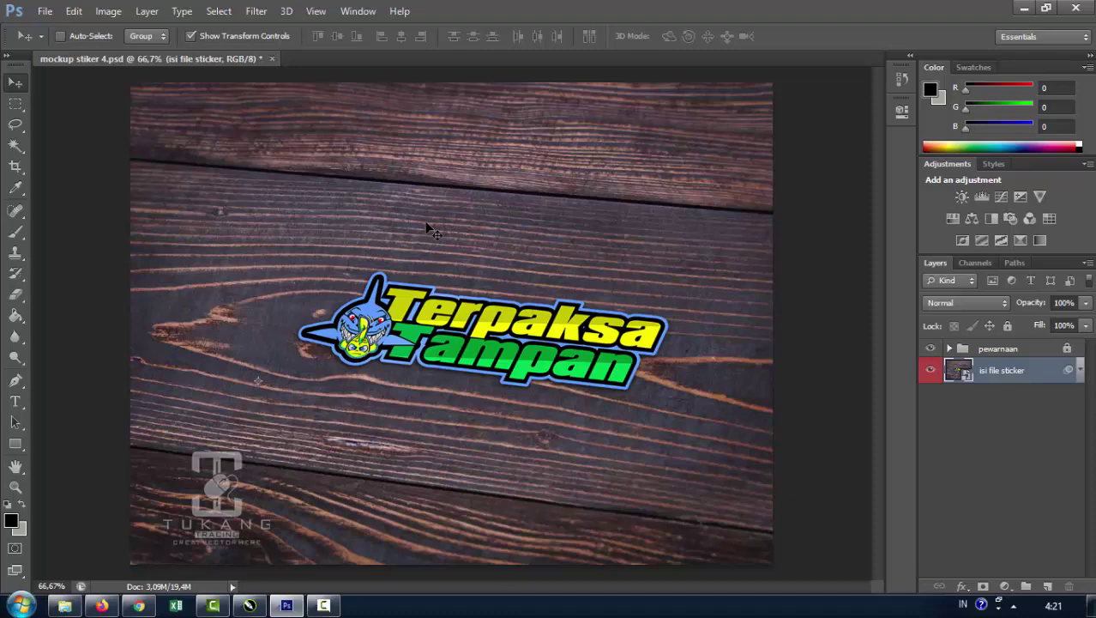
- Open the sticker contents and then the nested object sticker smart object
{"action": "double_click", "coordinate": [967, 370]}
{"action": "left_click", "coordinate": [557, 256]}
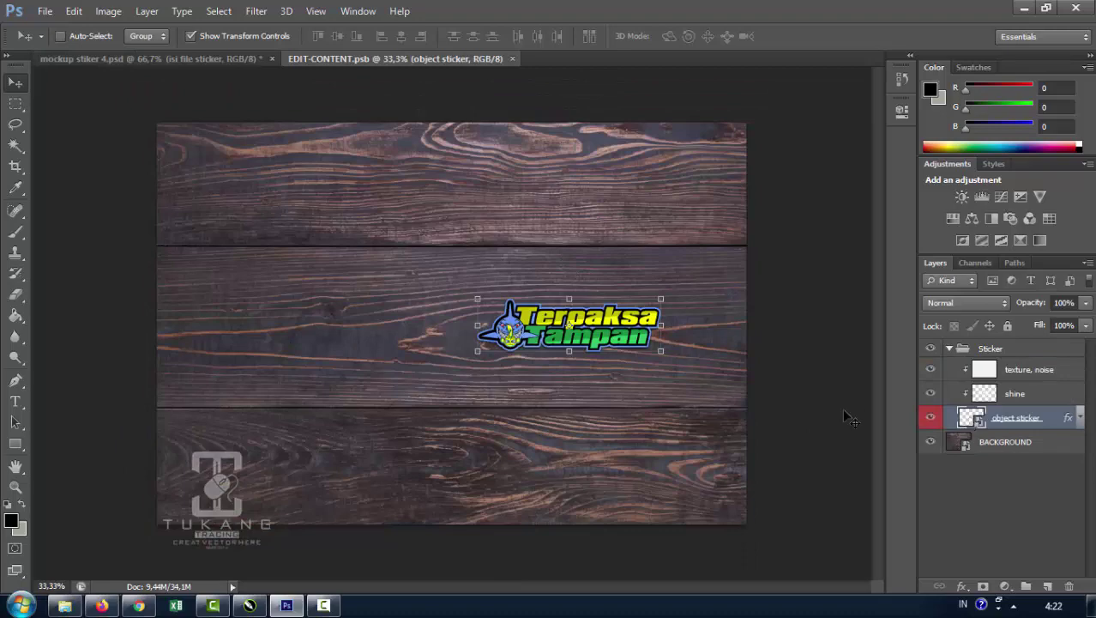
{"action": "double_click", "coordinate": [969, 417]}
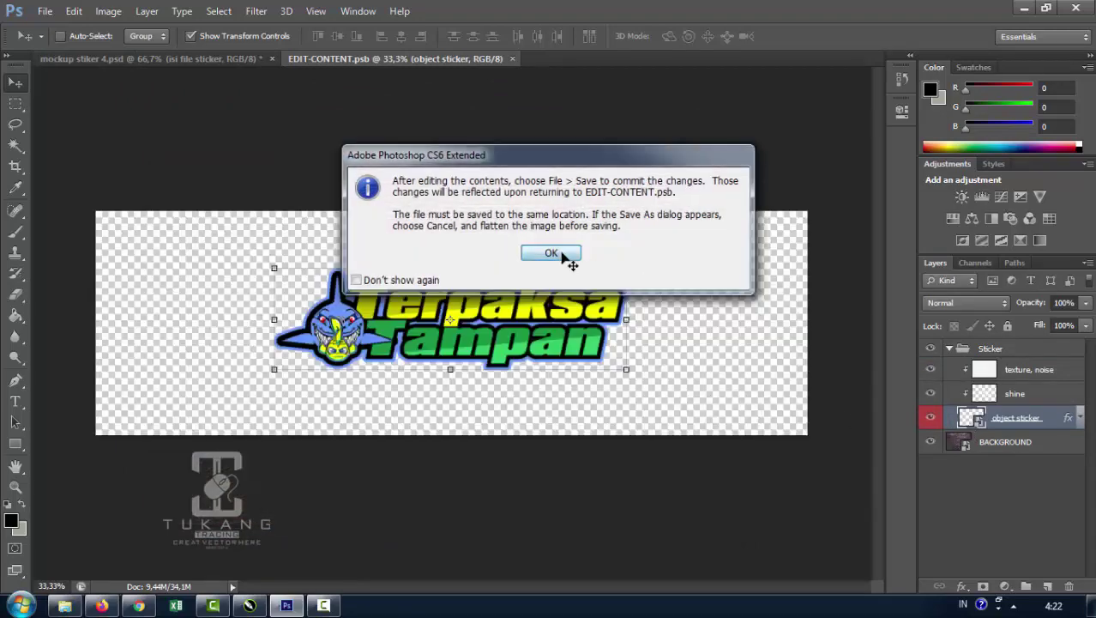
{"action": "left_click", "coordinate": [556, 253]}
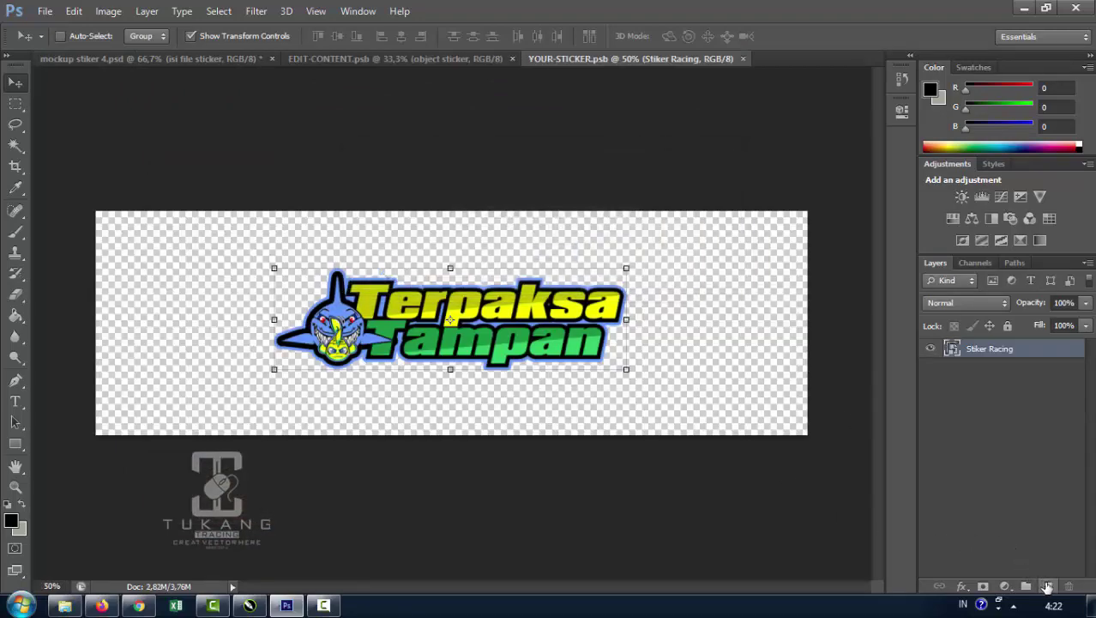
- Add an empty layer above the Stiker Racing layer, then undo it
{"action": "left_click", "coordinate": [1048, 586]}
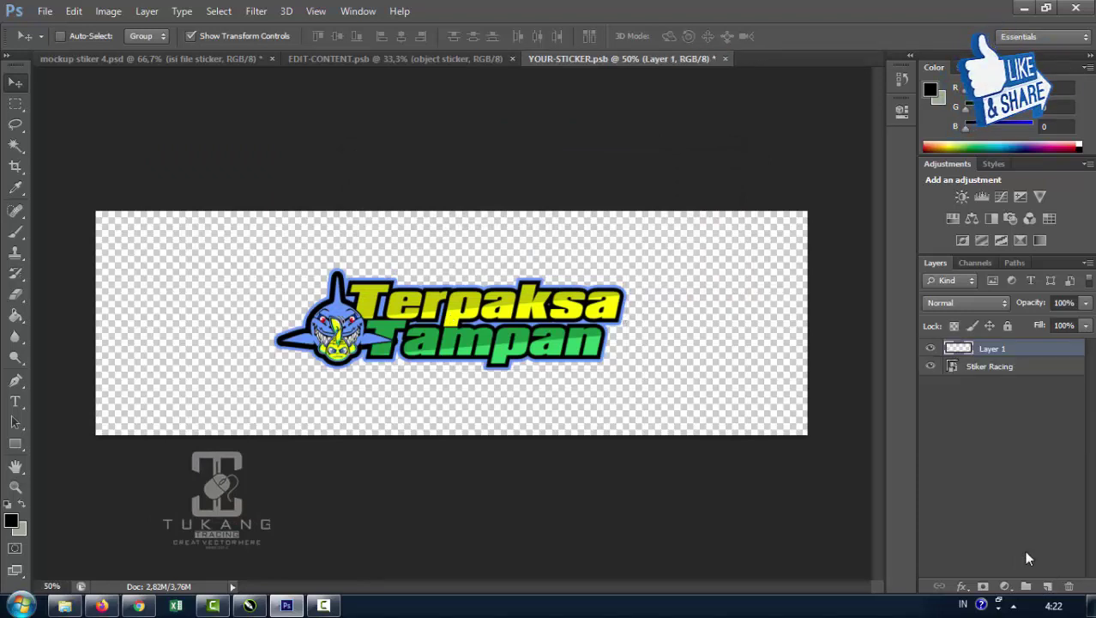
{"action": "left_click", "coordinate": [991, 371]}
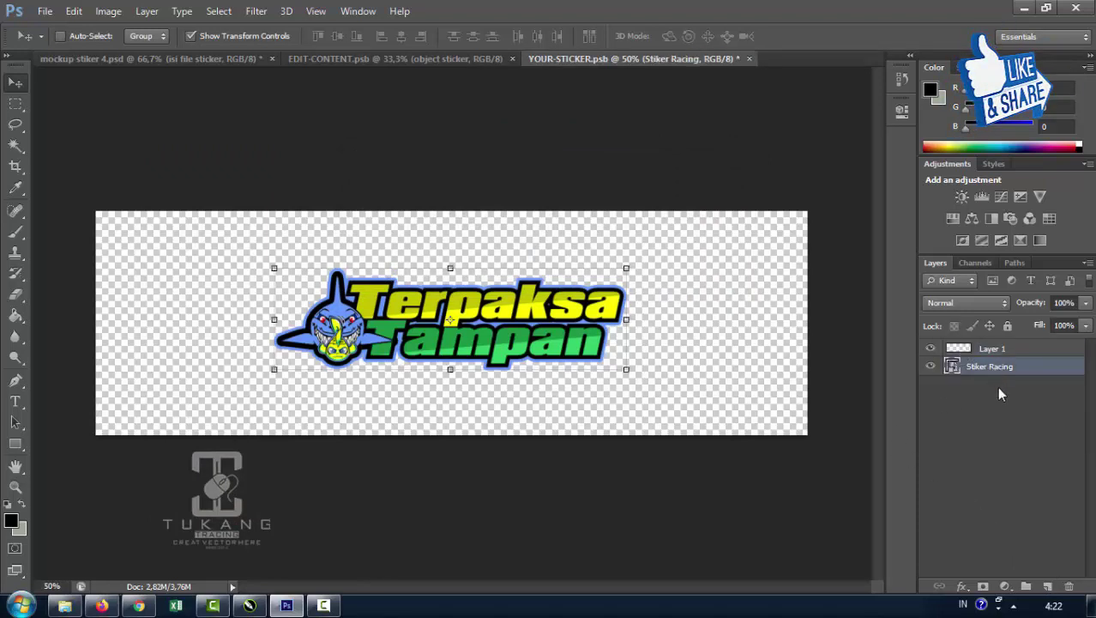
{"action": "key", "text": "ctrl+z"}
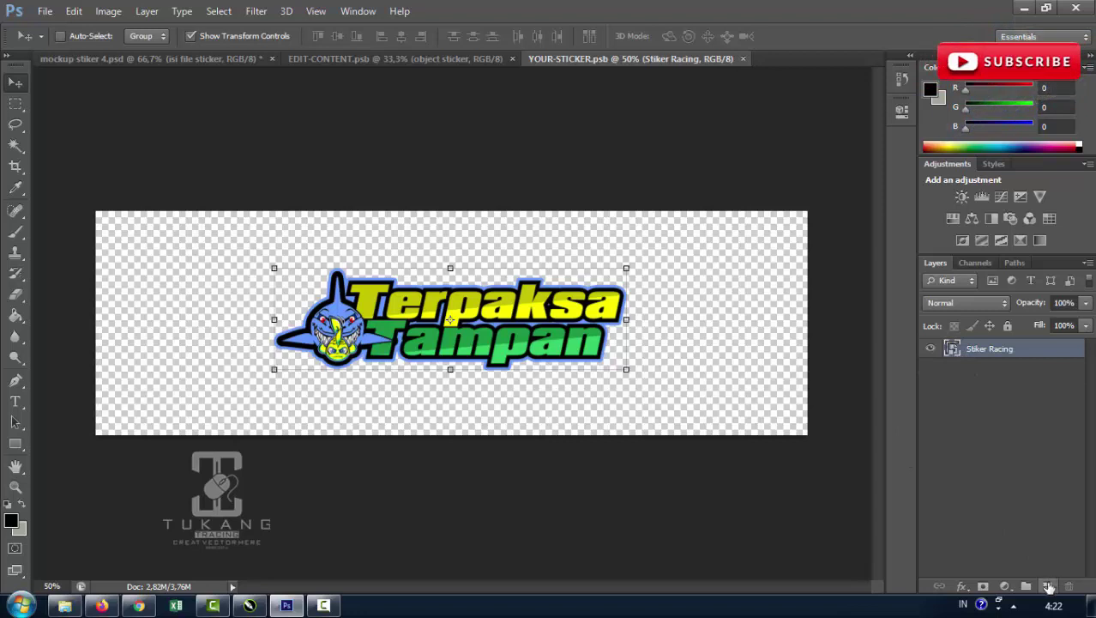
{"action": "left_click", "coordinate": [1048, 586]}
{"action": "left_click", "coordinate": [987, 366]}
{"action": "left_click", "coordinate": [999, 349]}
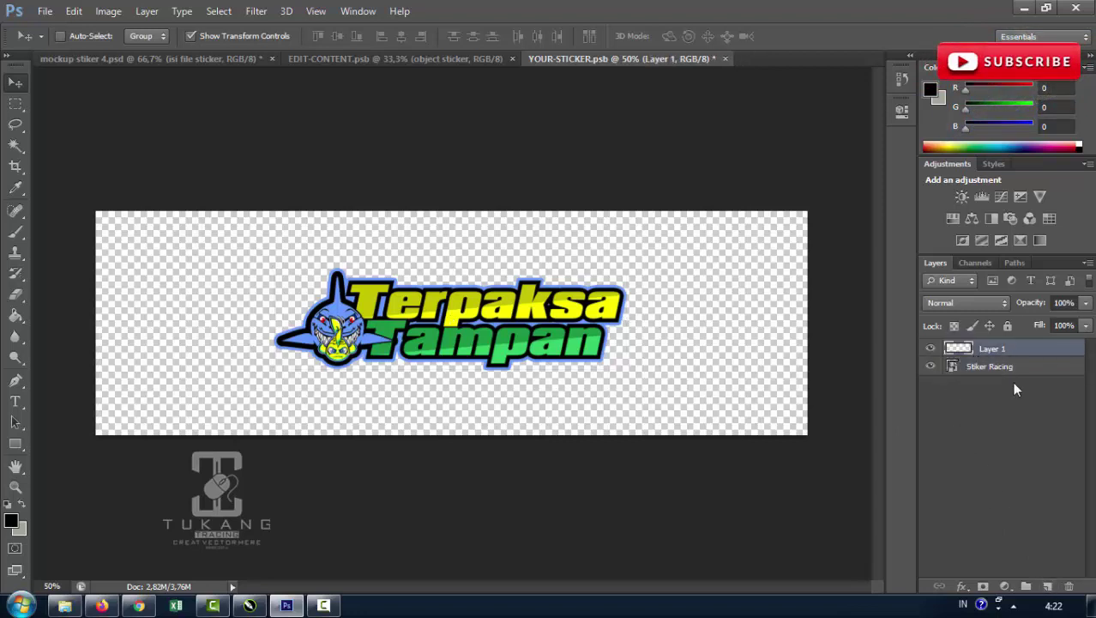
- Save and close the sticker file, returning to mockup stiker 4
{"action": "left_click", "coordinate": [725, 58]}
{"action": "left_click", "coordinate": [421, 221]}
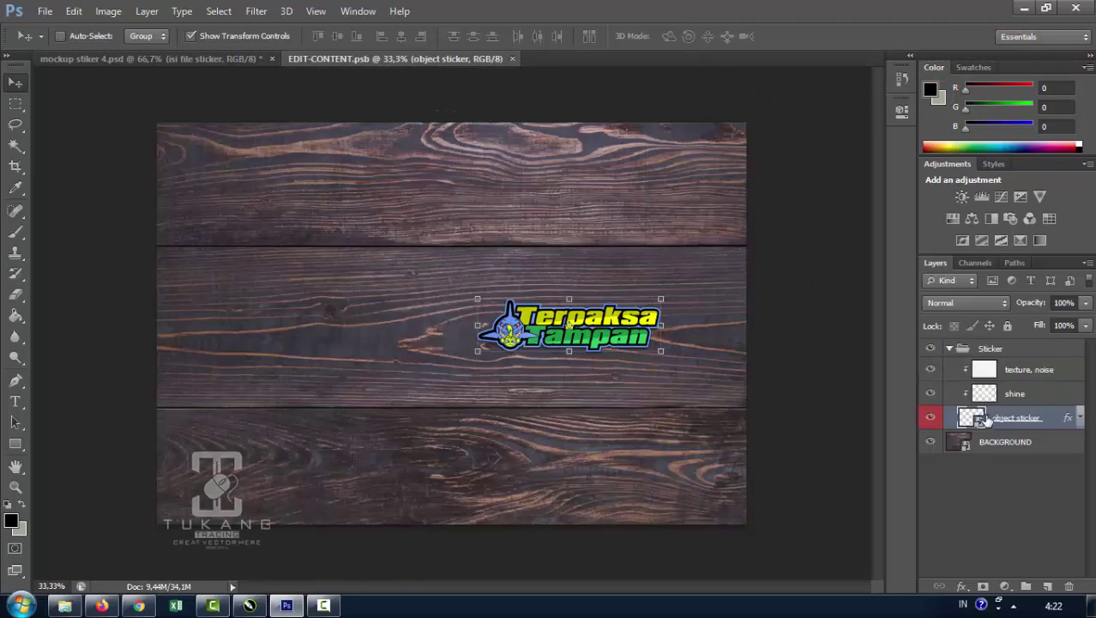
{"action": "left_click", "coordinate": [205, 54]}
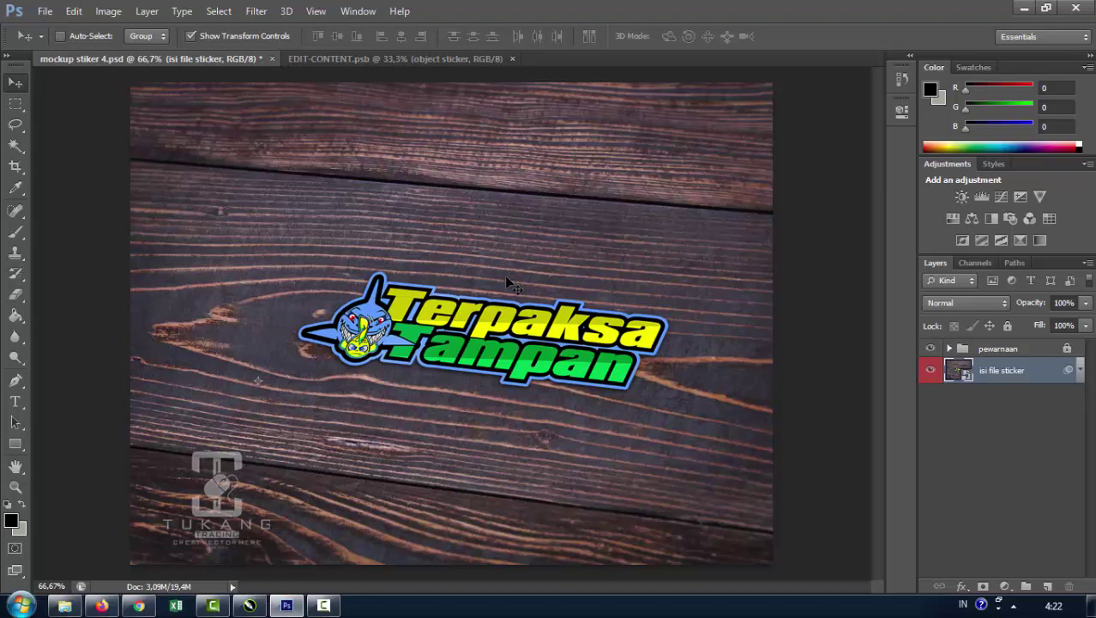
- Rescale the sticker in the isi file sticker smart object, then save it into the mockup
{"action": "double_click", "coordinate": [948, 378]}
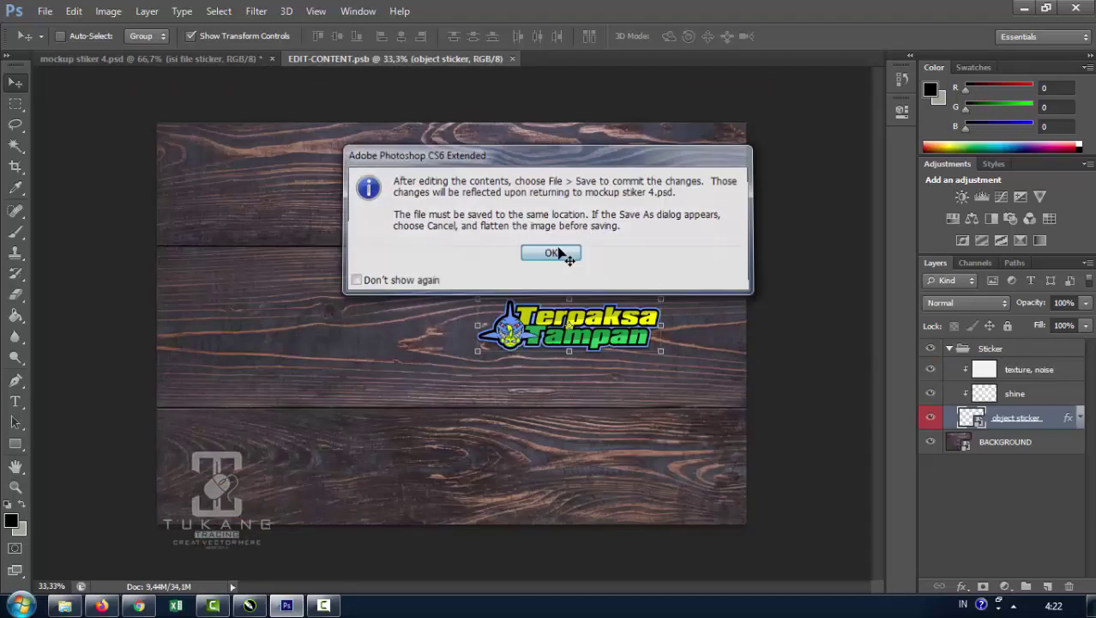
{"action": "left_click", "coordinate": [552, 249]}
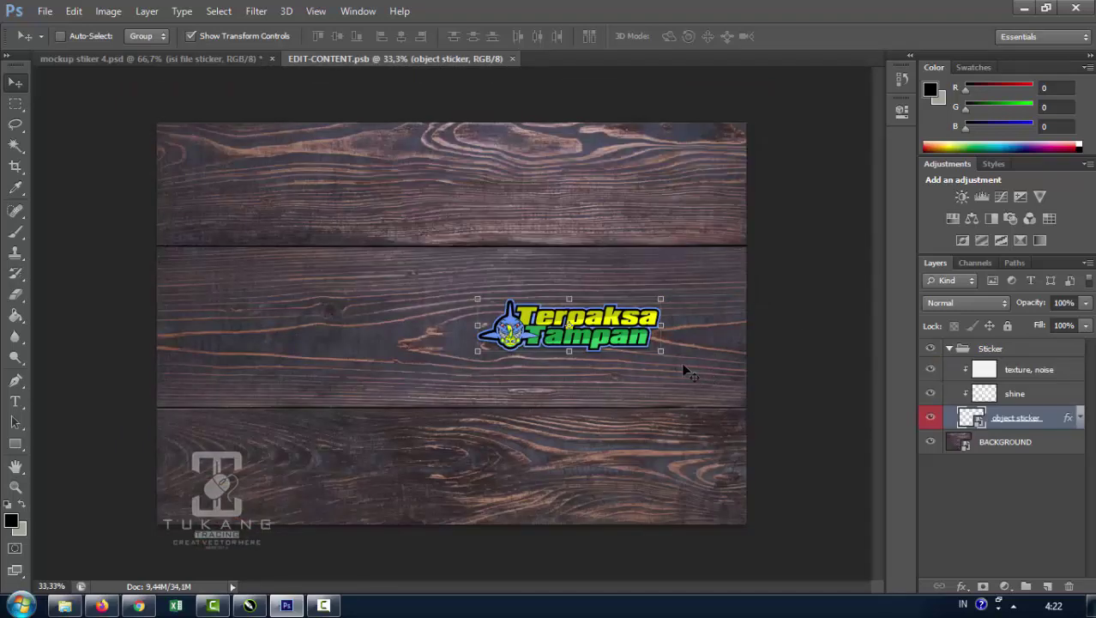
{"action": "mouse_move", "coordinate": [660, 350]}
{"action": "left_mouse_down"}
{"action": "mouse_move", "coordinate": [757, 390]}
{"action": "mouse_move", "coordinate": [733, 313]}
{"action": "left_mouse_up"}
{"action": "key", "text": "Return"}
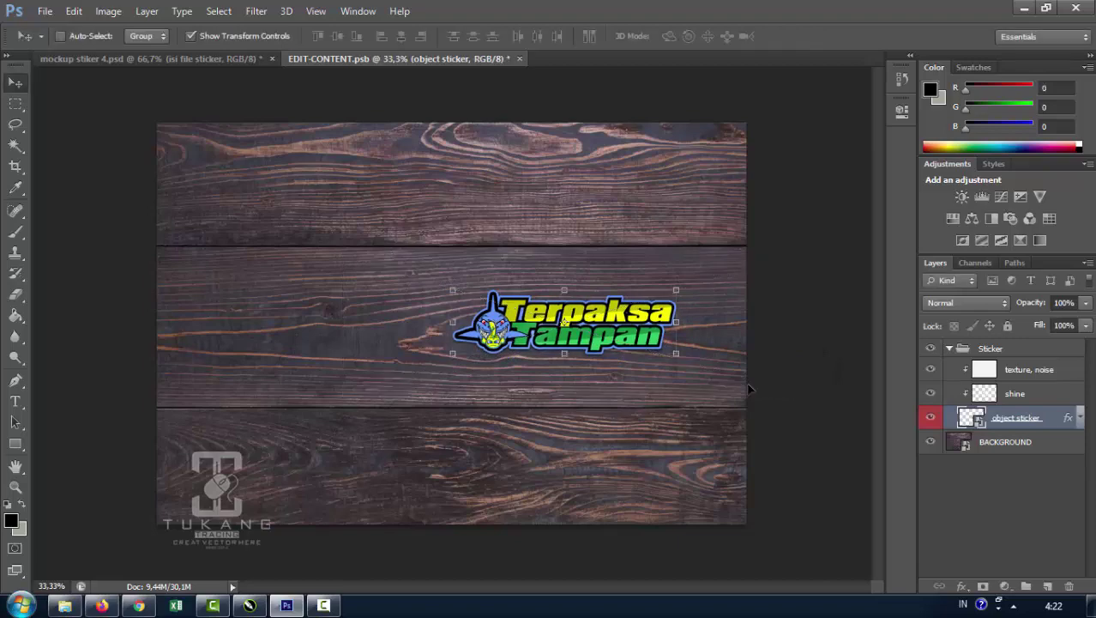
{"action": "left_click", "coordinate": [519, 58]}
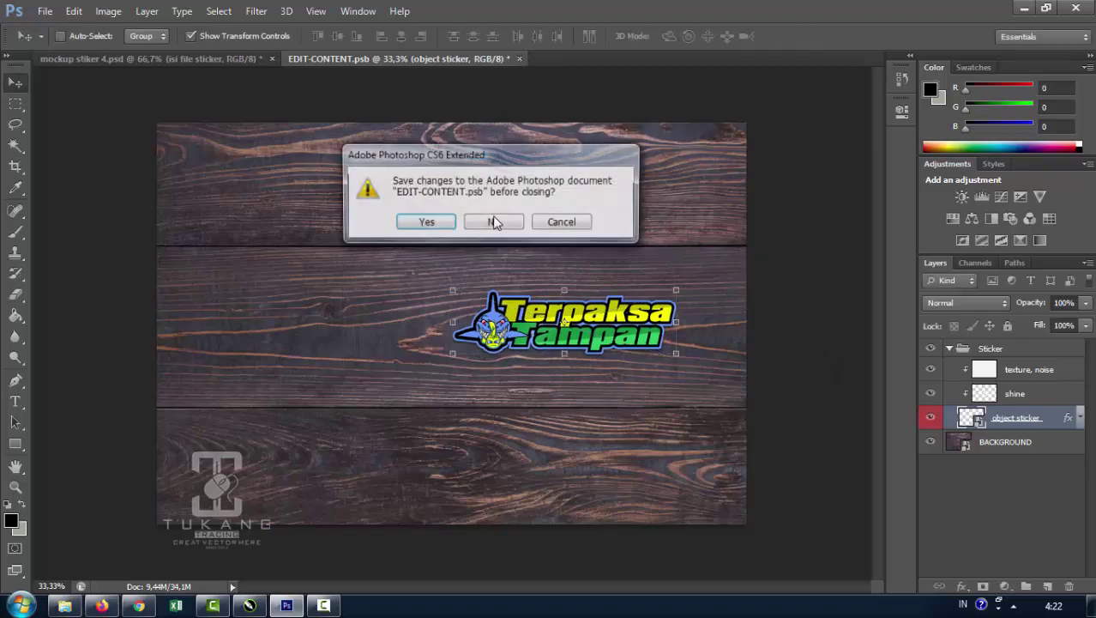
{"action": "left_click", "coordinate": [429, 221]}
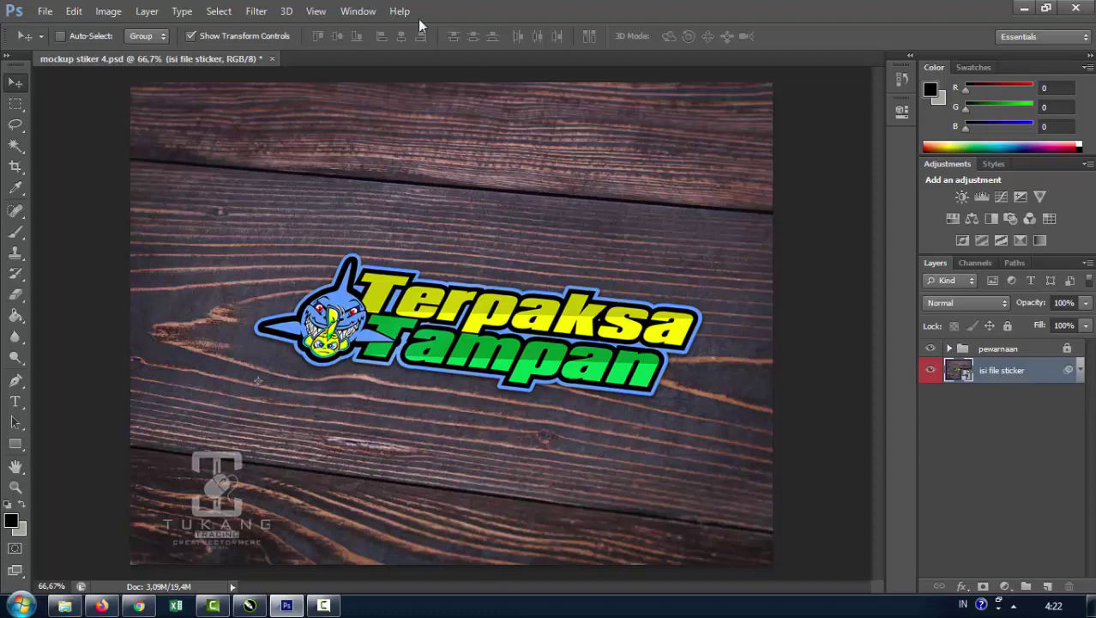
- Save a JPEG copy named 'hasil stiker' in the Pictures library with default JPEG options
{"action": "left_click", "coordinate": [43, 11]}
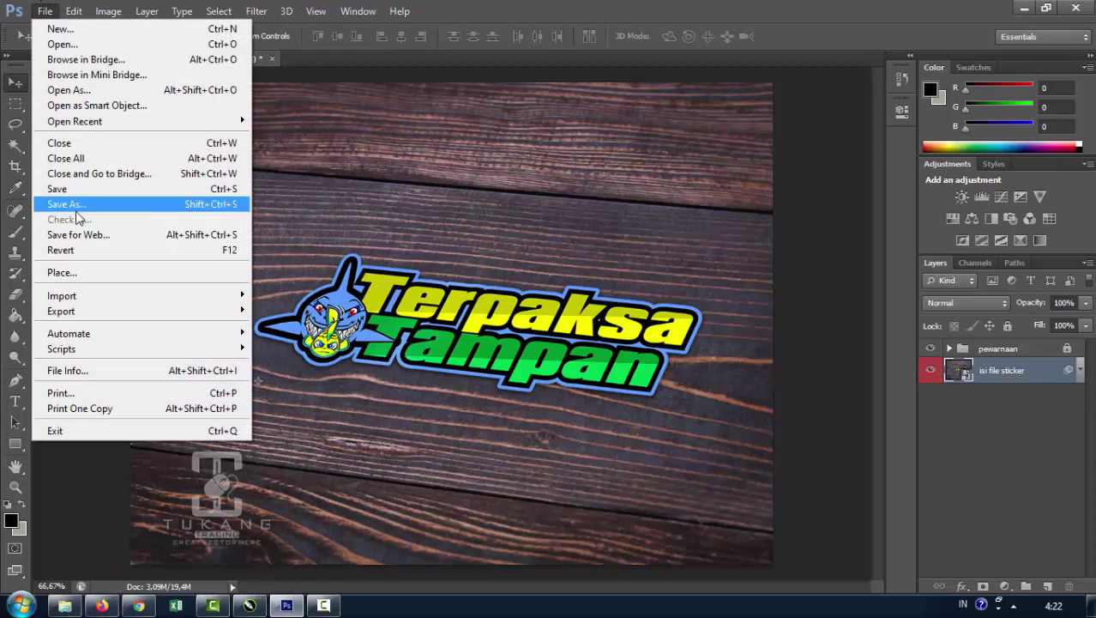
{"action": "key", "text": "Escape"}
{"action": "key", "text": "ctrl+shift+s"}
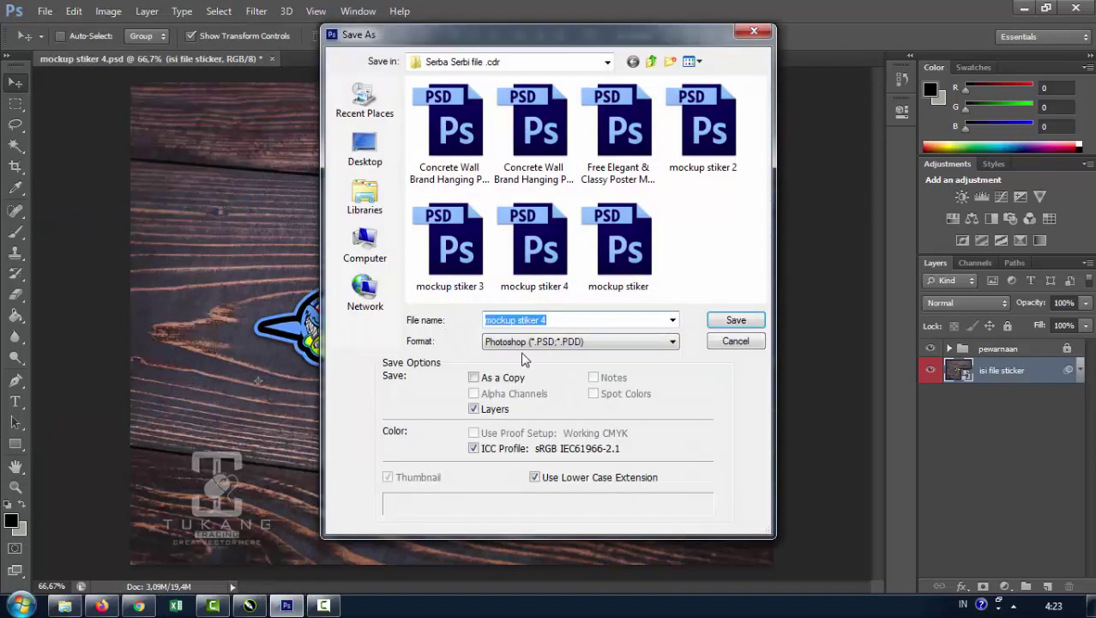
{"action": "left_click", "coordinate": [531, 341]}
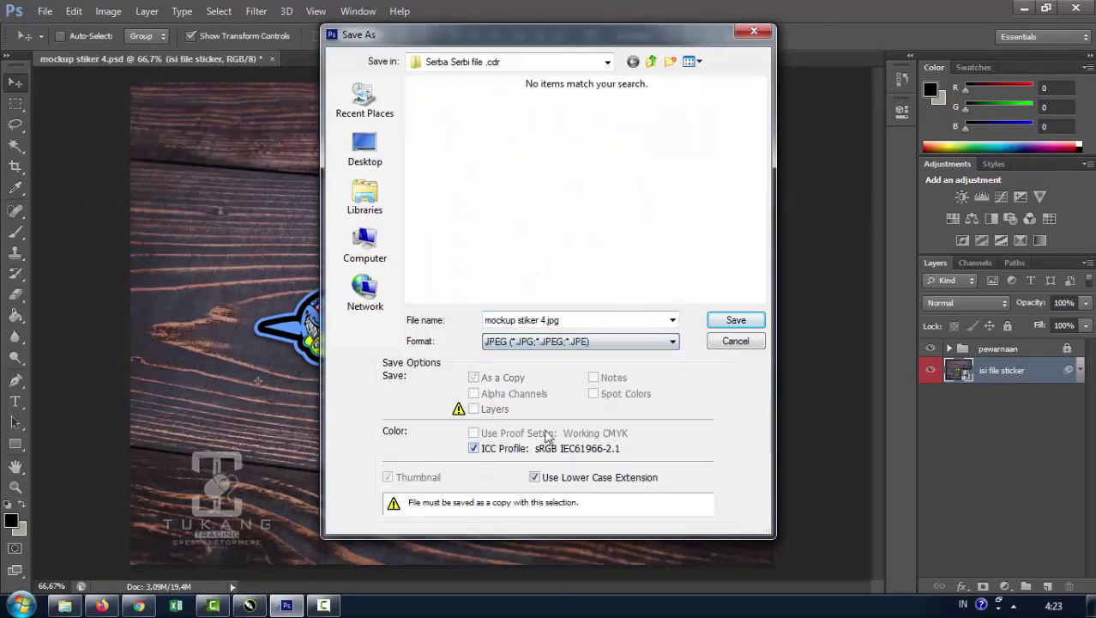
{"action": "left_click", "coordinate": [531, 452]}
{"action": "left_click", "coordinate": [372, 196]}
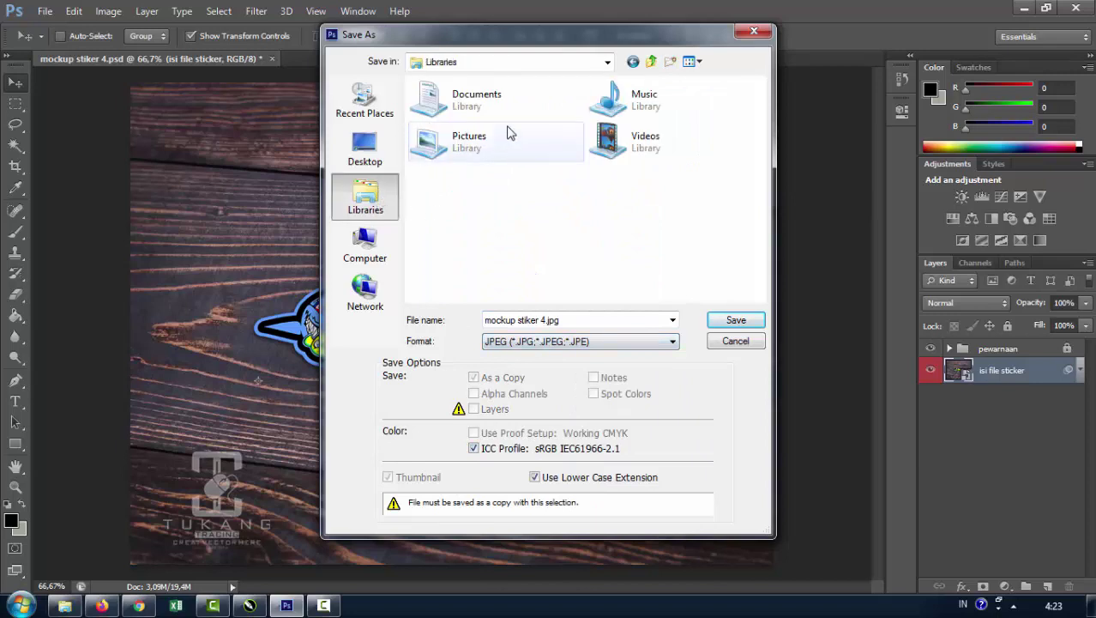
{"action": "double_click", "coordinate": [513, 146]}
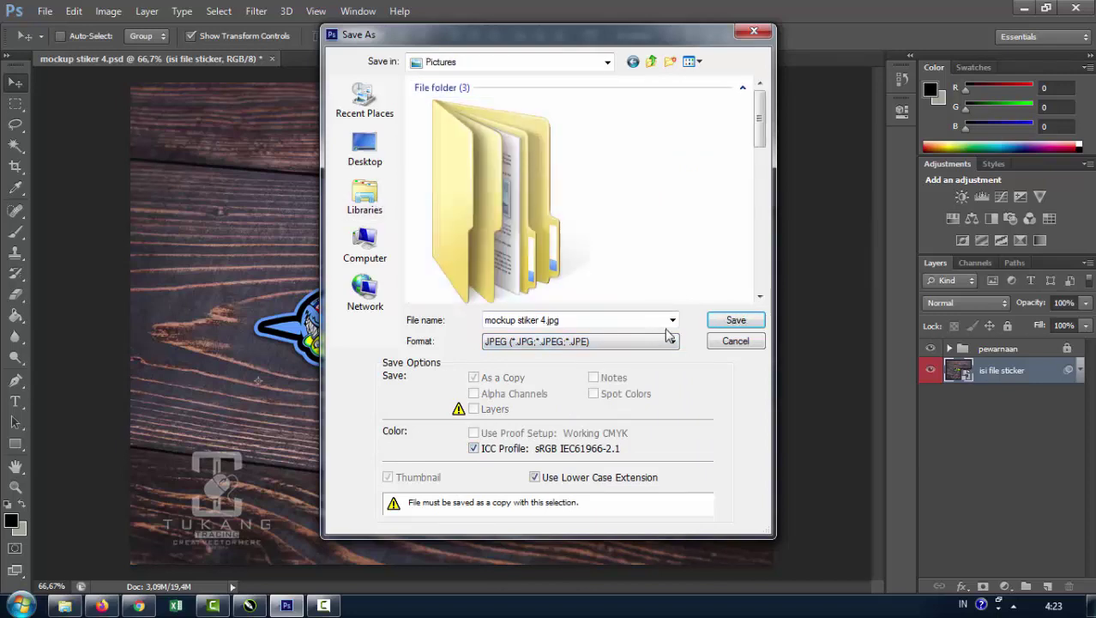
{"action": "left_click", "coordinate": [525, 320]}
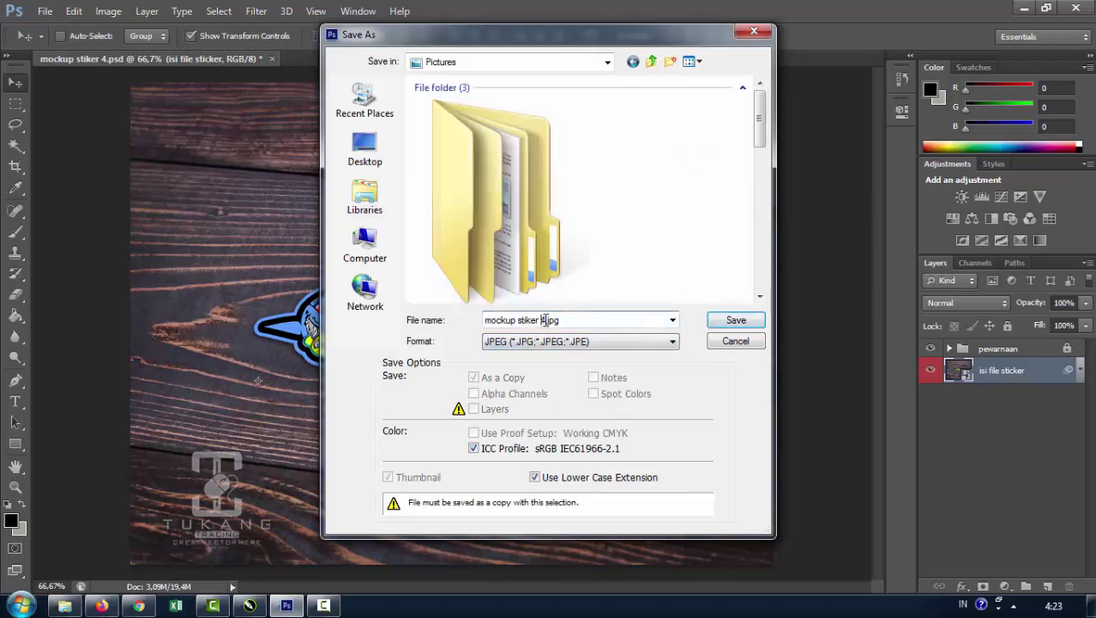
{"action": "left_click_drag", "start_coordinate": [546, 320], "coordinate": [254, 316]}
{"action": "type", "text": "hasi"}
{"action": "type", "text": "l stiker"}
{"action": "key", "text": "Return"}
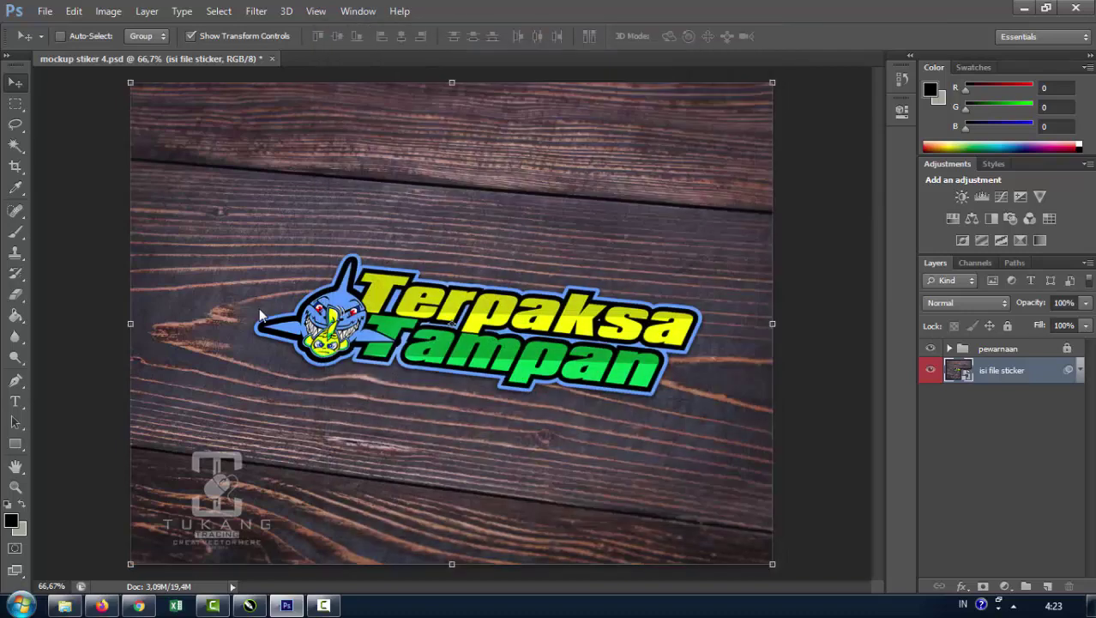
{"action": "left_click", "coordinate": [642, 153]}
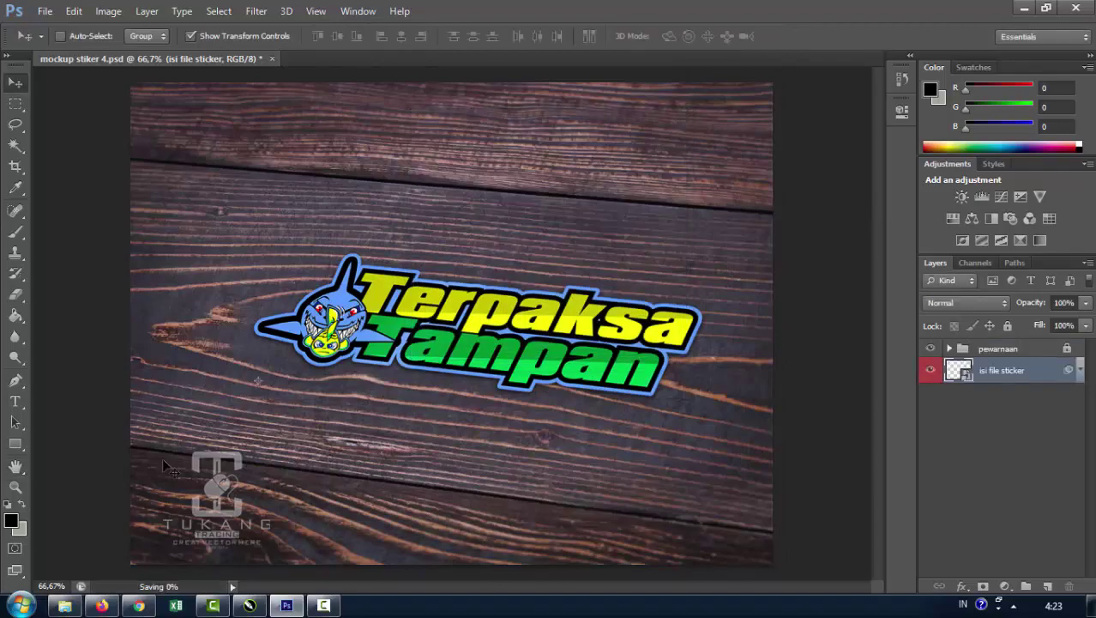
- View hasil stiker in Windows Photo Viewer, zooming and showing it as a slideshow, then close it
{"action": "left_click", "coordinate": [65, 606]}
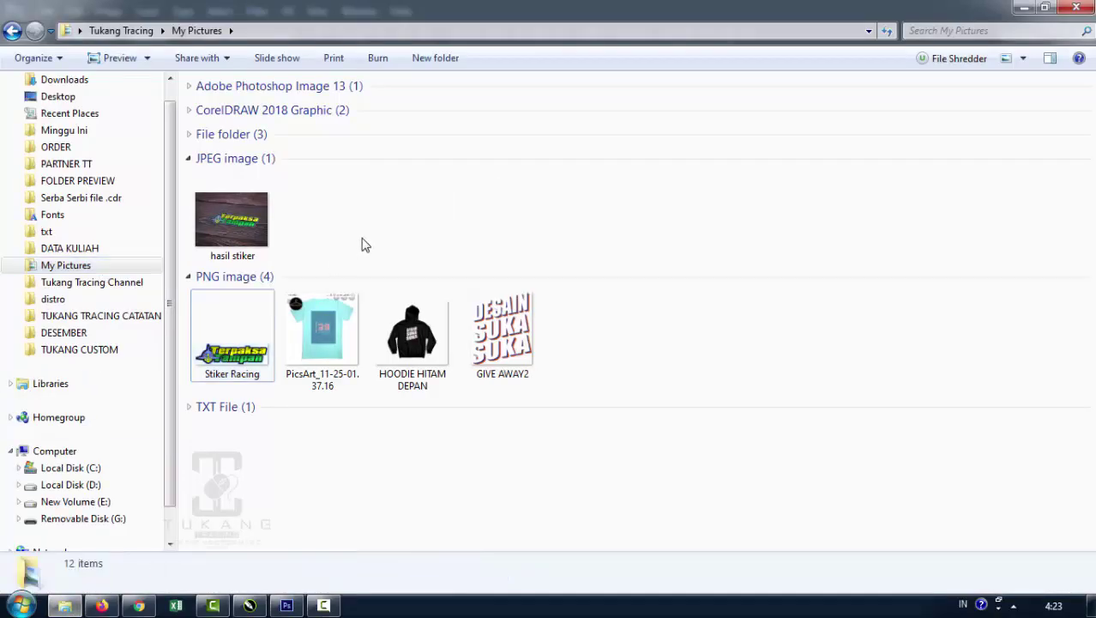
{"action": "double_click", "coordinate": [263, 239]}
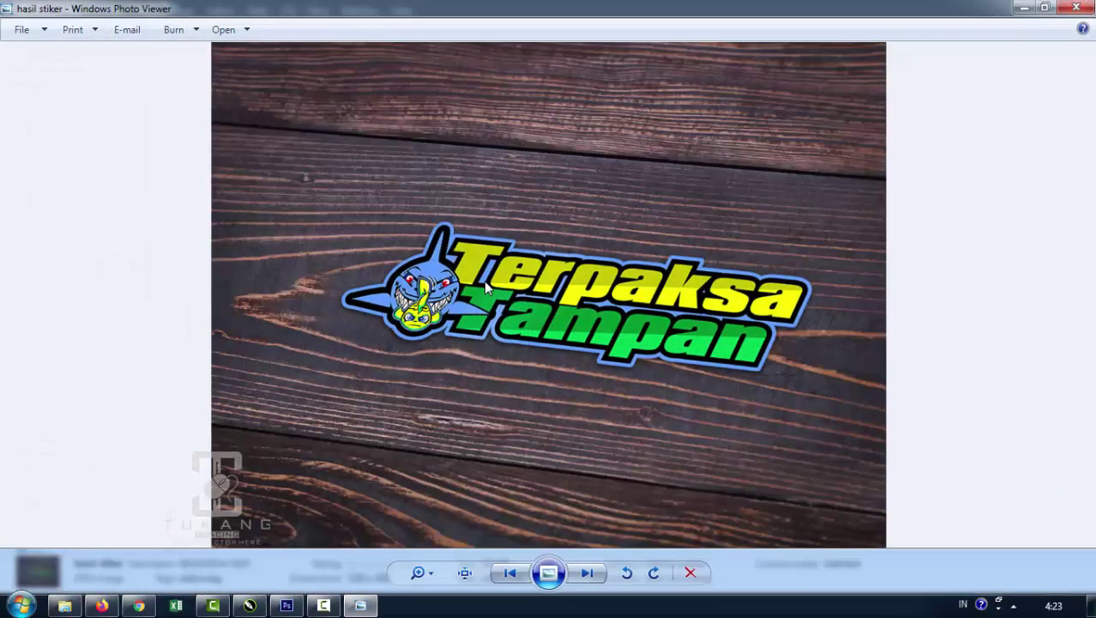
{"action": "scroll", "coordinate": [483, 280], "scroll_direction": "up", "scroll_amount": 3}
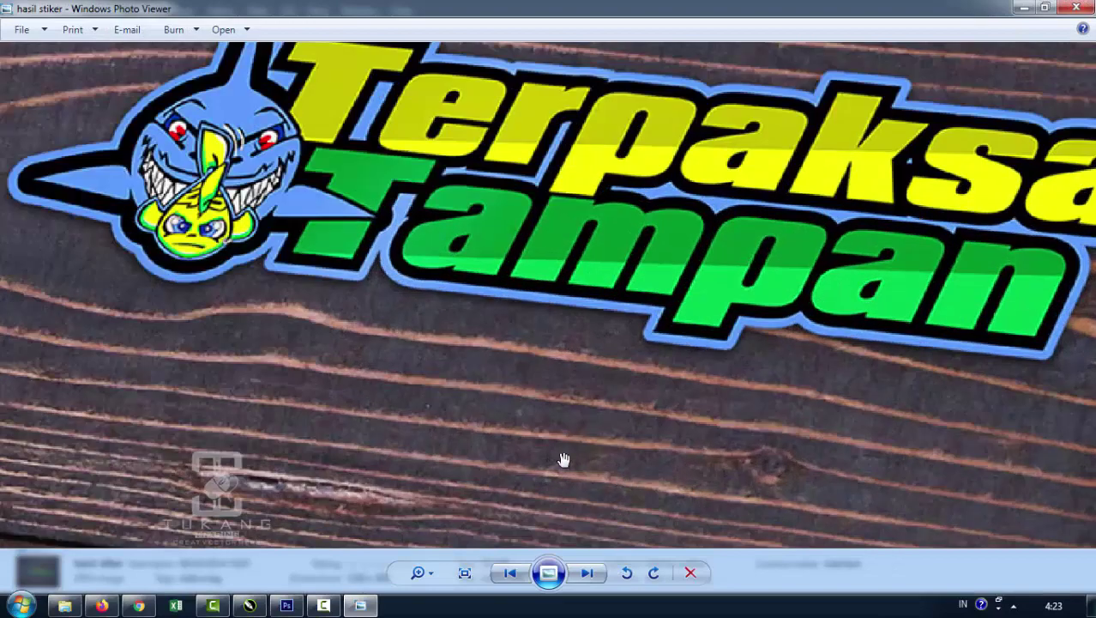
{"action": "scroll", "coordinate": [563, 455], "scroll_direction": "down", "scroll_amount": 3}
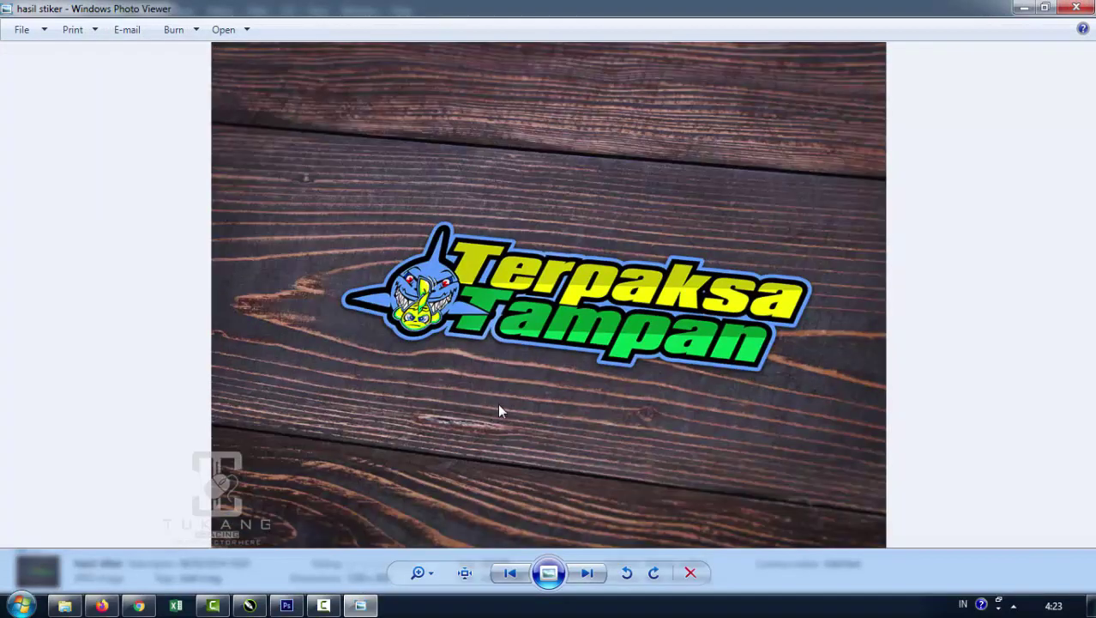
{"action": "left_click", "coordinate": [548, 573]}
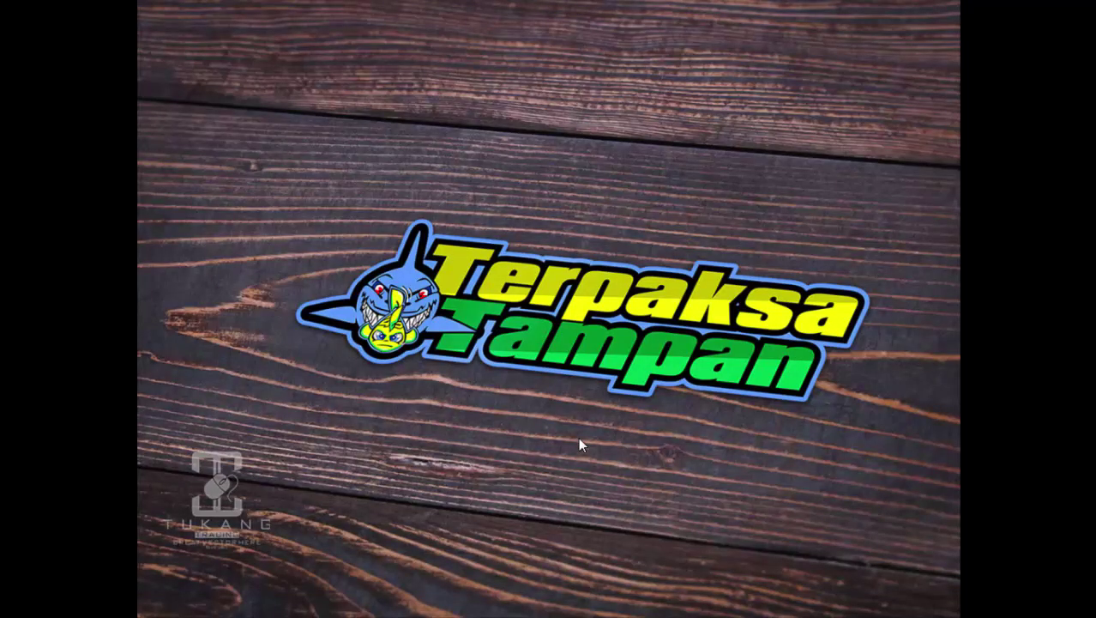
{"action": "key", "text": "Escape"}
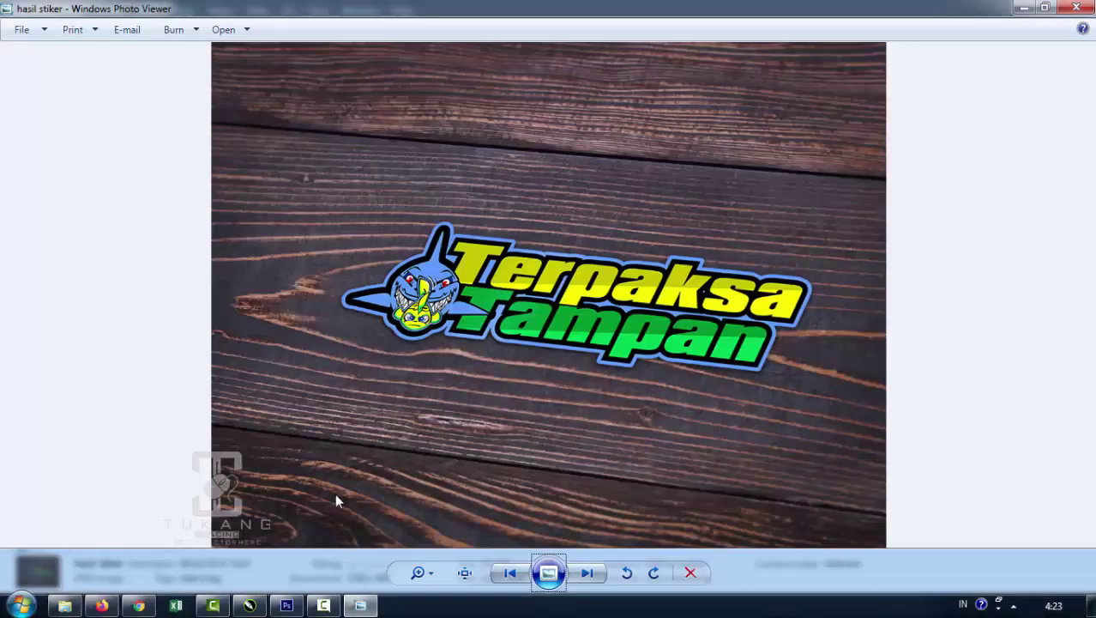
{"action": "left_click", "coordinate": [1024, 7]}
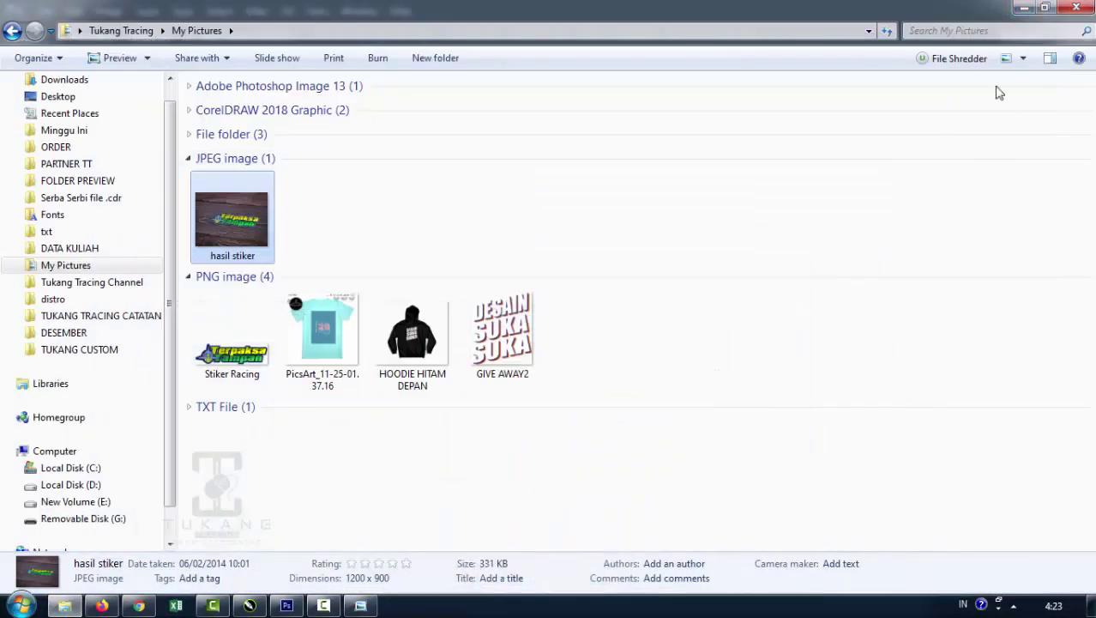
- Minimize the My Pictures Explorer window to reveal the desktop
{"action": "left_click", "coordinate": [1019, 7]}
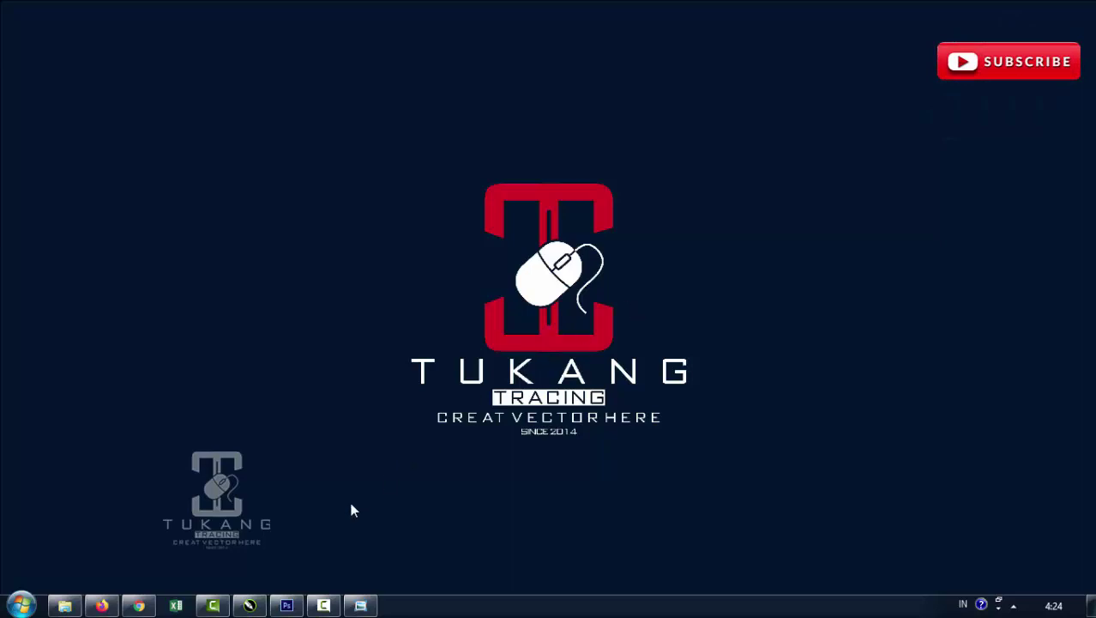
- Restore the Camtasia Recorder controls from the taskbar
{"action": "left_click", "coordinate": [324, 605]}
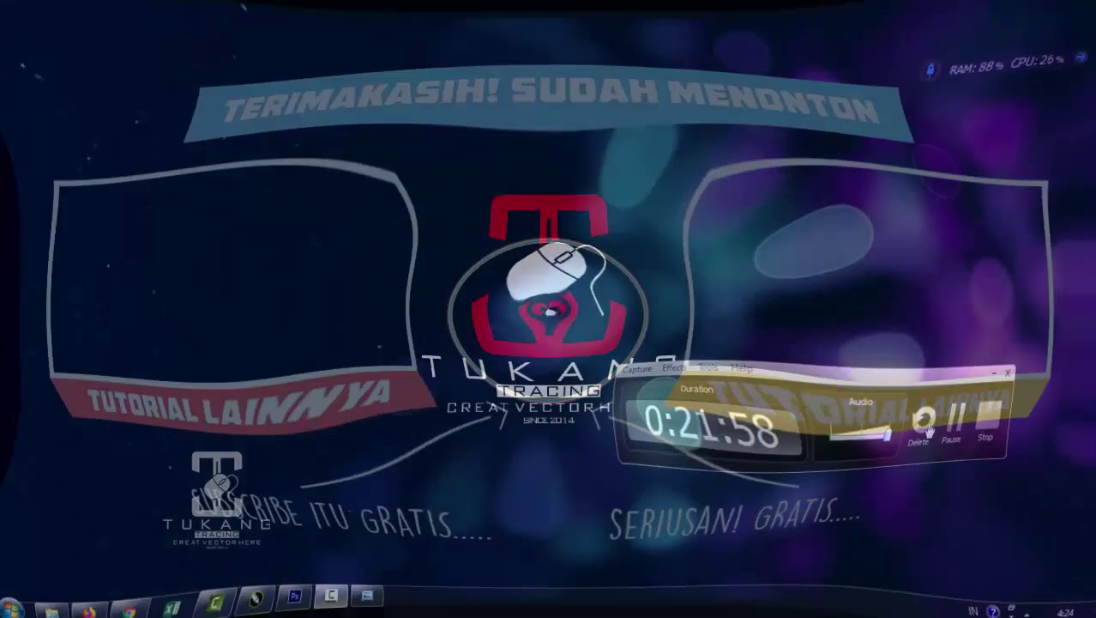